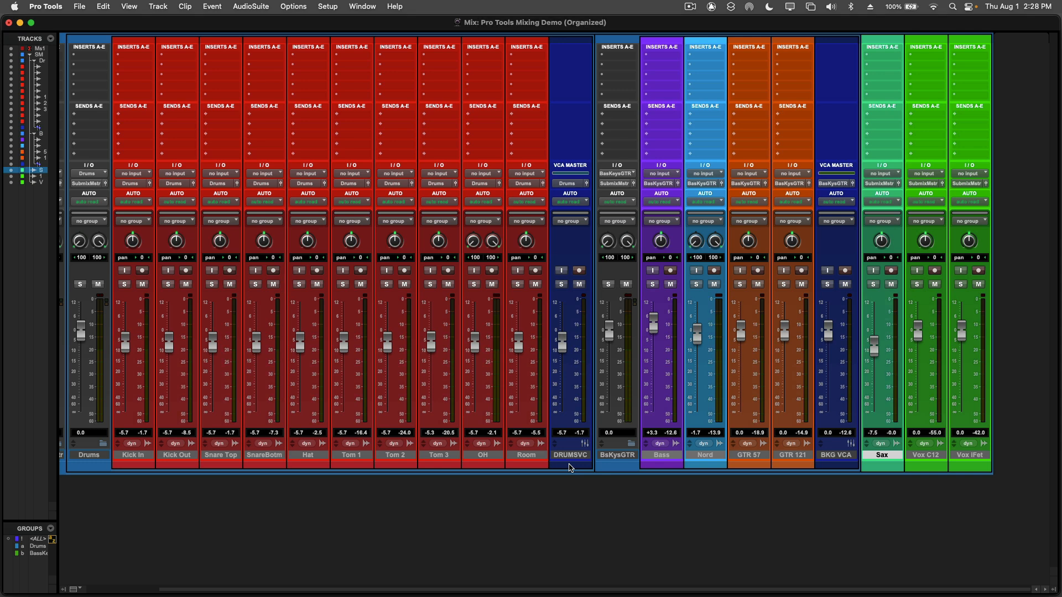
- Solo the Sax track in the mixer and start playback
key(super+equal)
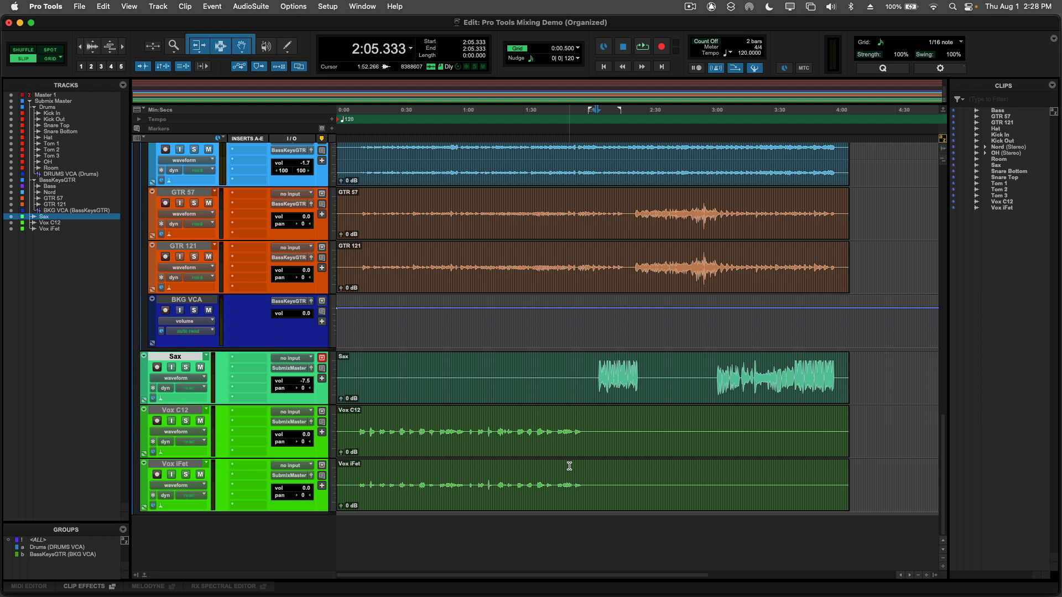
key(super+equal)
click(874, 285)
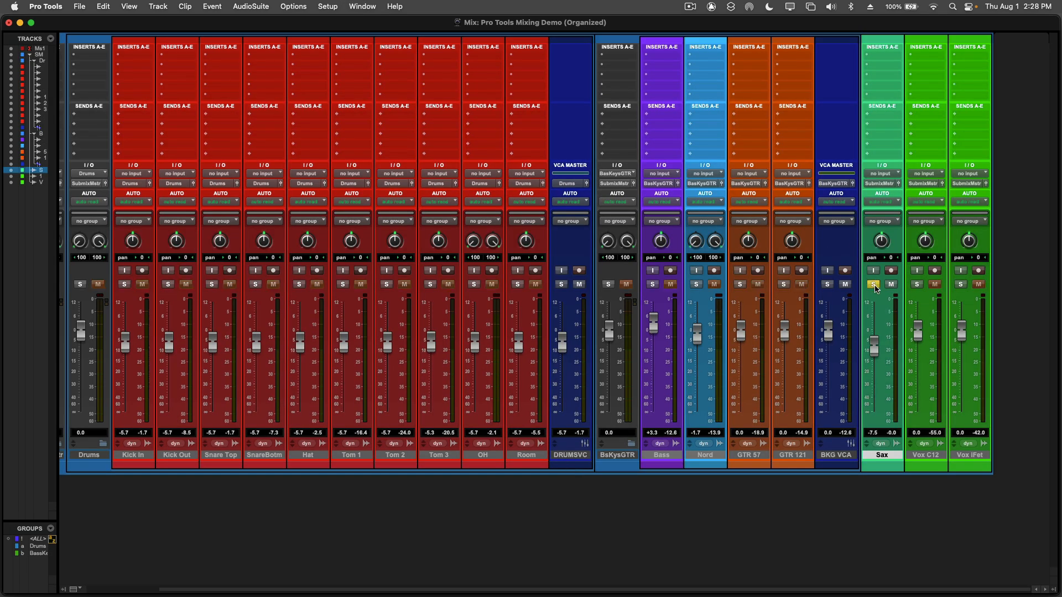
key(space)
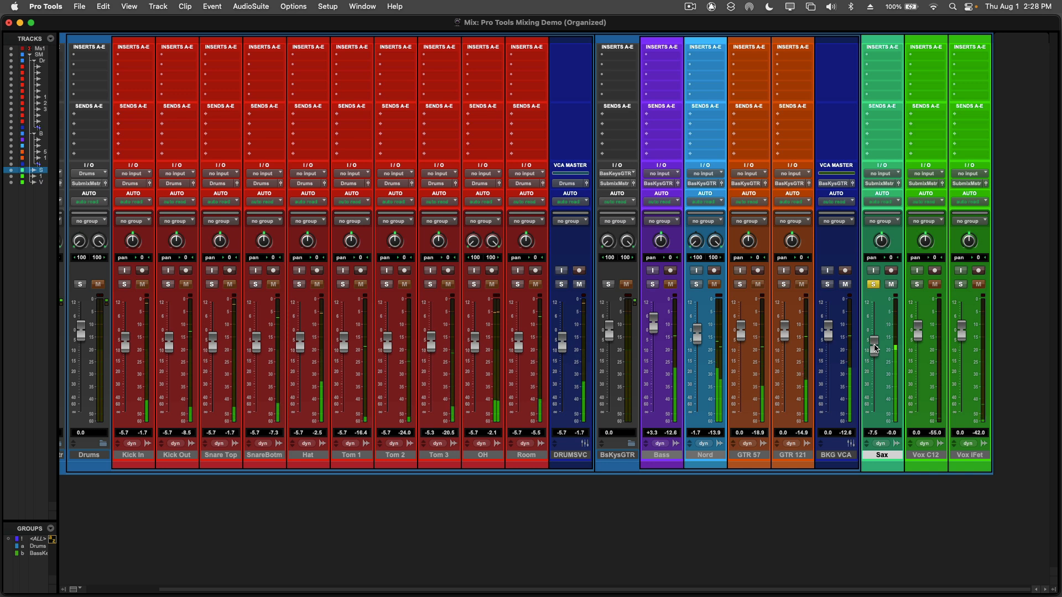
- Ride the Sax track's volume up and down during playback and settle it at -9.0 dB
drag(876, 348, 876, 412)
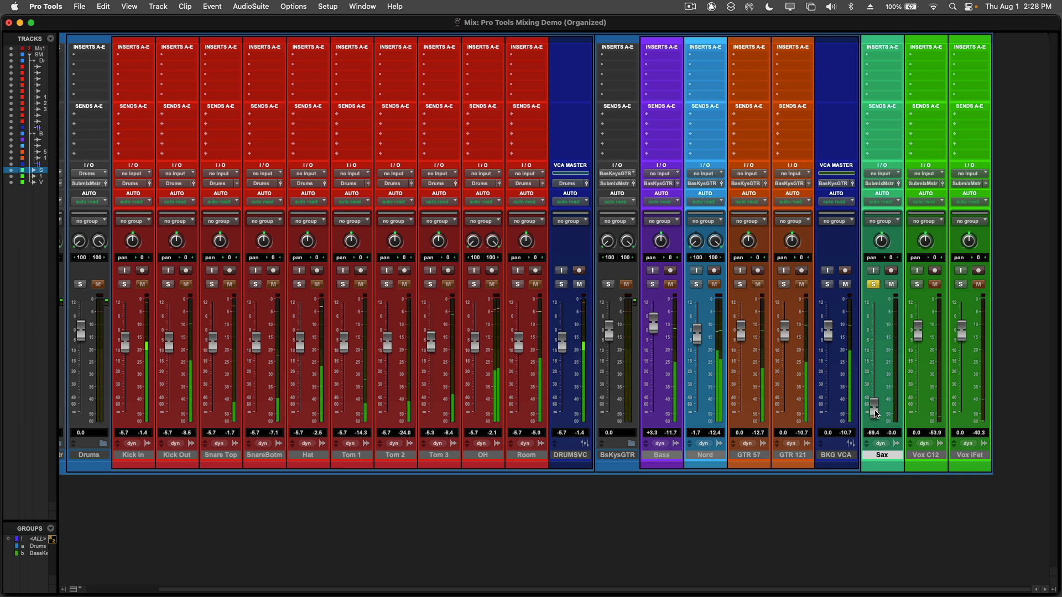
drag(875, 412, 875, 334)
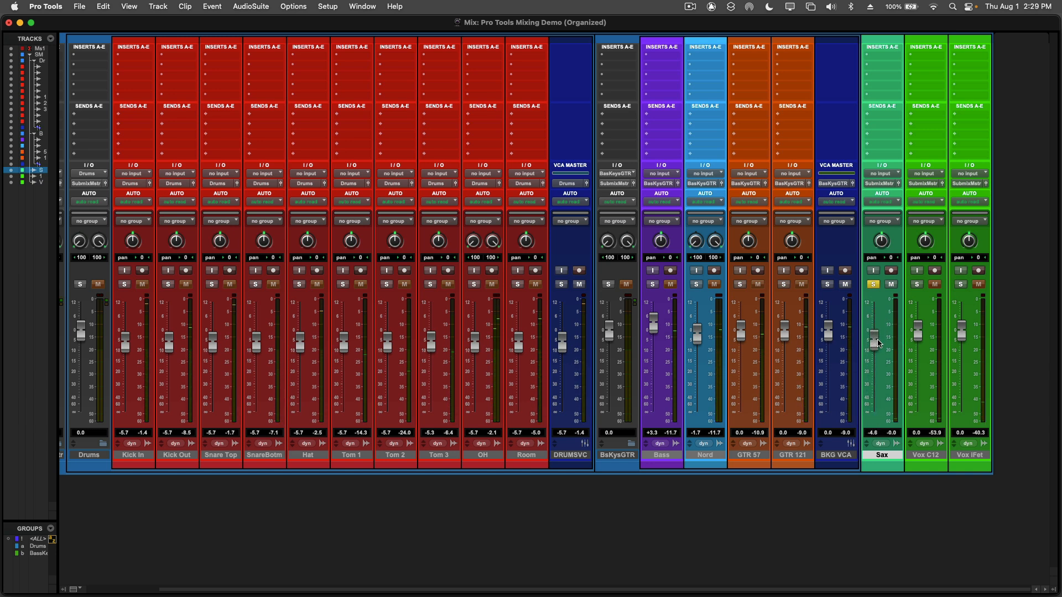
drag(876, 342, 876, 390)
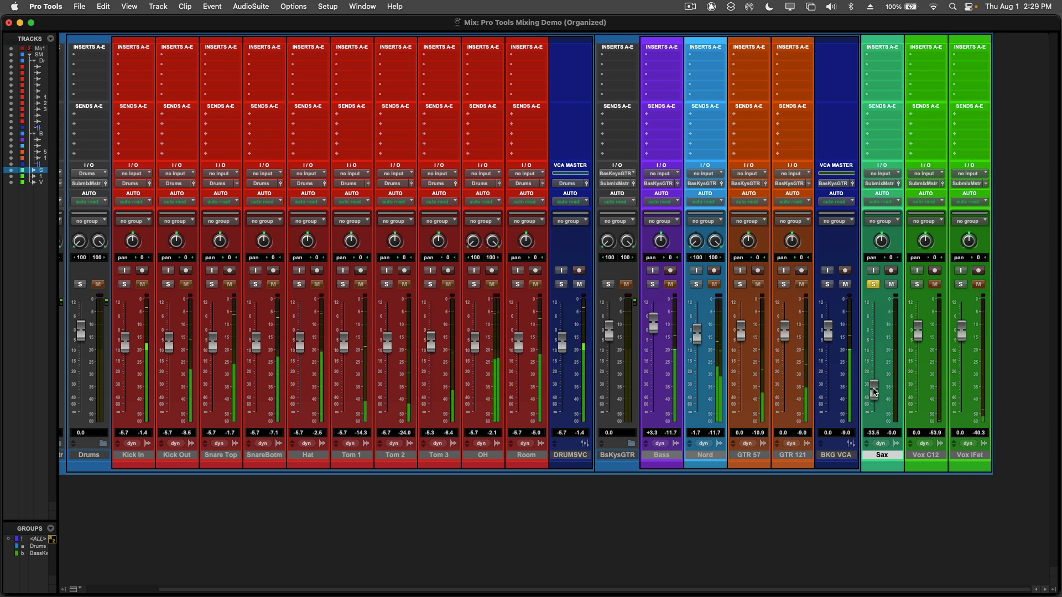
drag(875, 394, 874, 403)
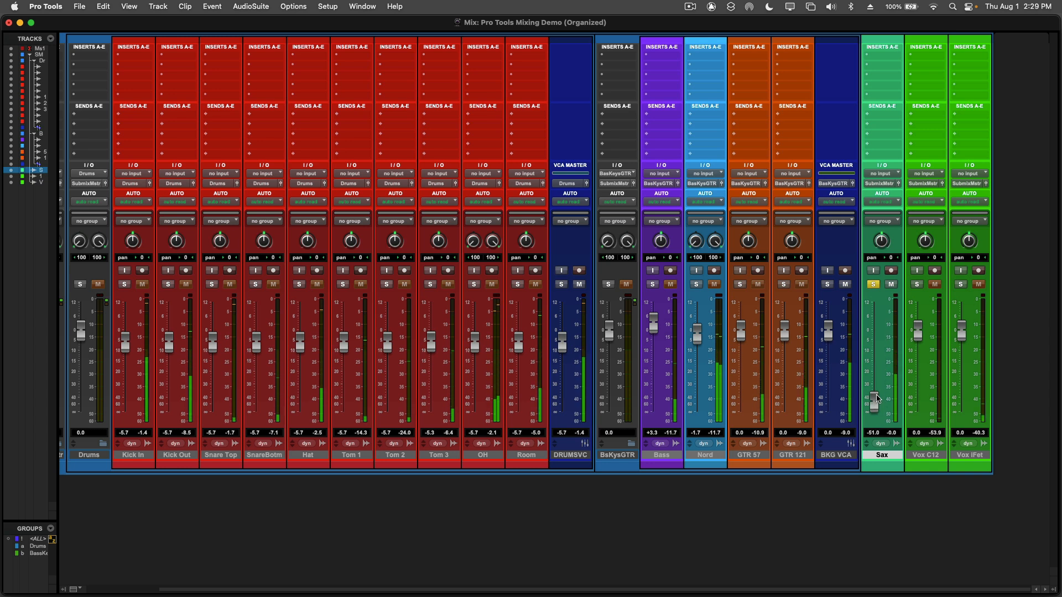
drag(876, 398, 874, 338)
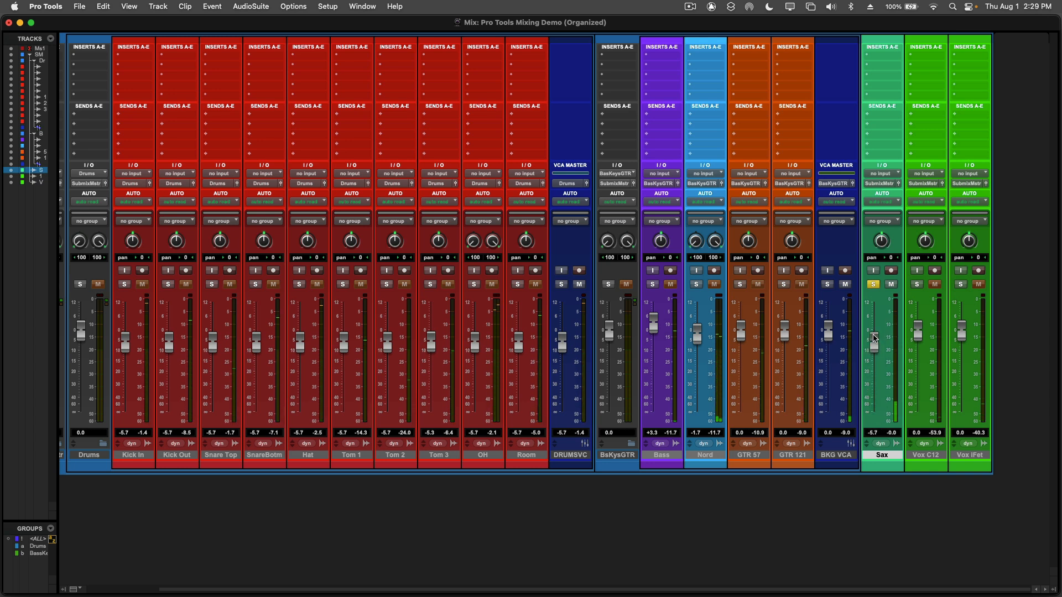
key(super+equal)
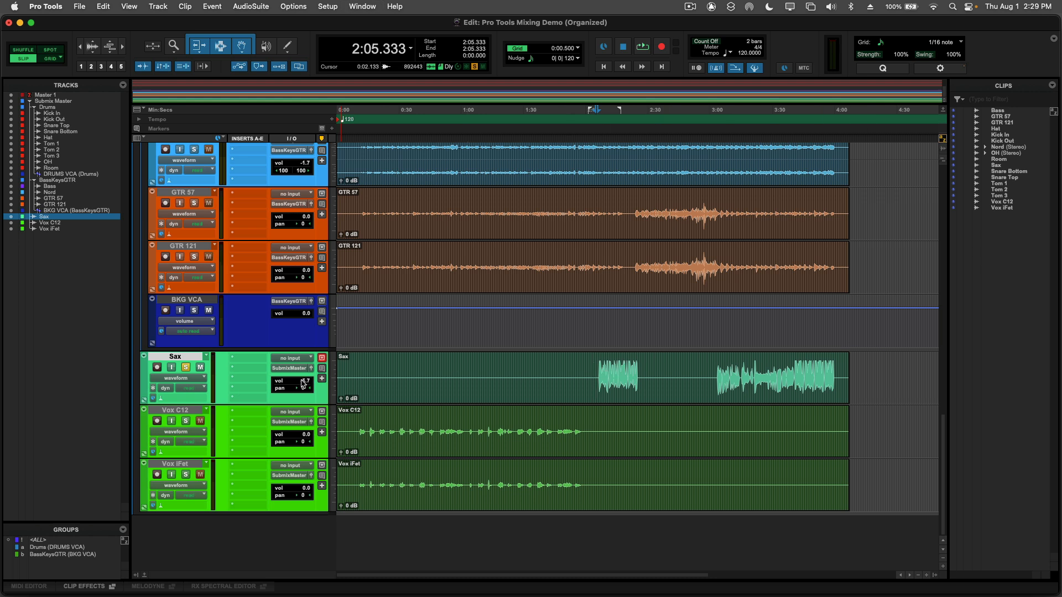
drag(305, 383, 303, 386)
- Enlarge the Sax track's height and separate its first played section, 2:04.800 to 2:27.200, into its own clip
drag(187, 406, 198, 500)
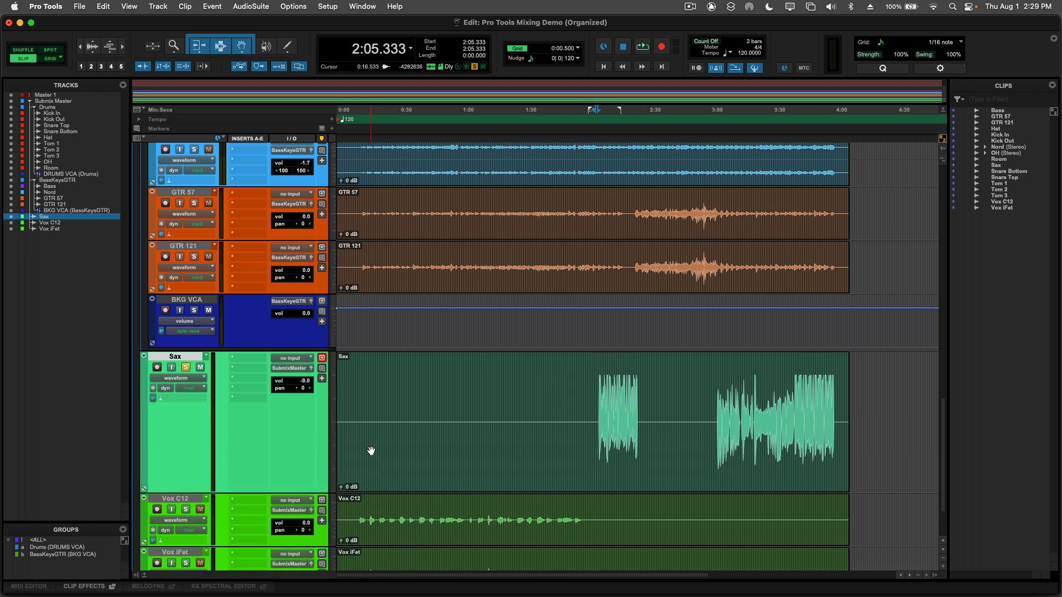
drag(595, 399, 642, 403)
key(alt+f)
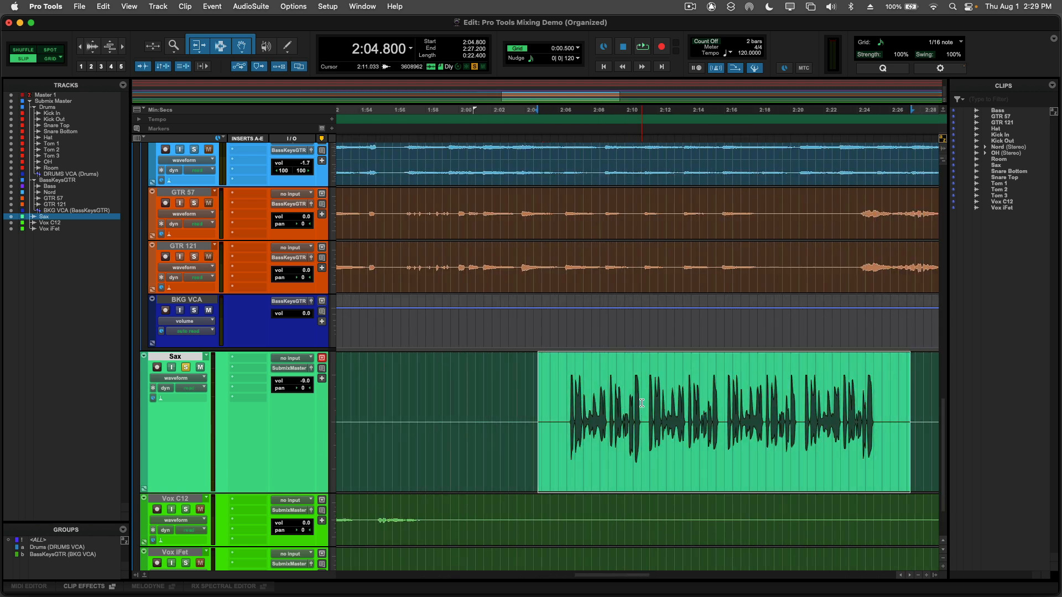
key(super+e)
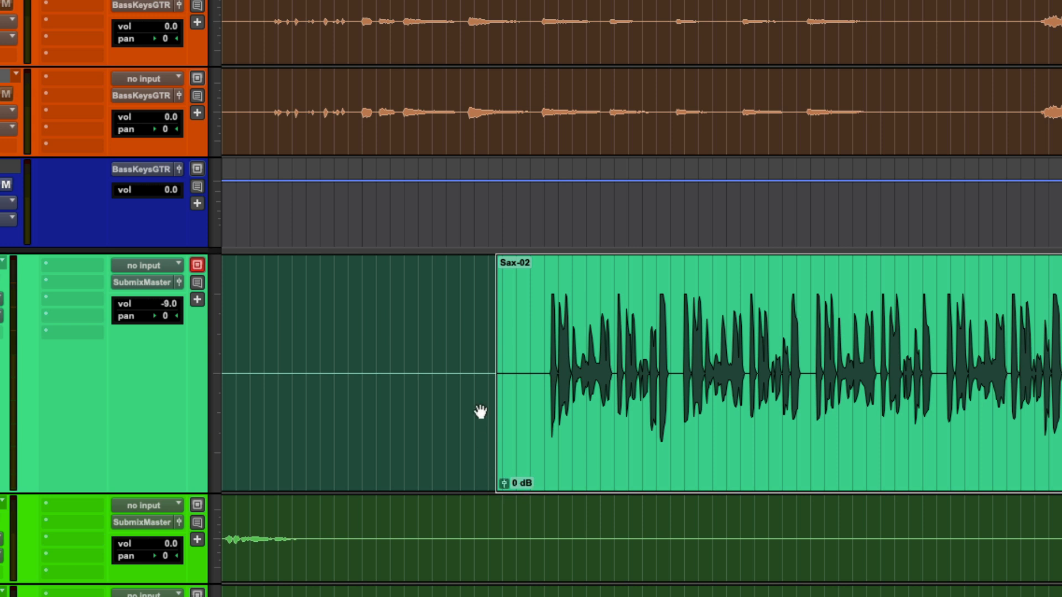
- Lower the clip gain of the separated Sax section to about -4.6 dB
click(475, 357)
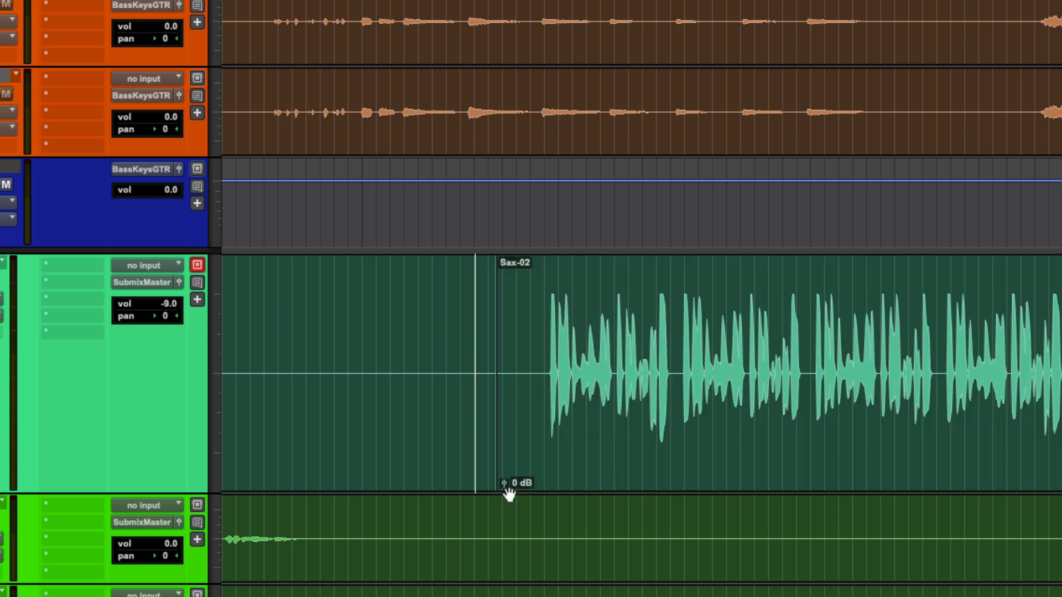
click(506, 486)
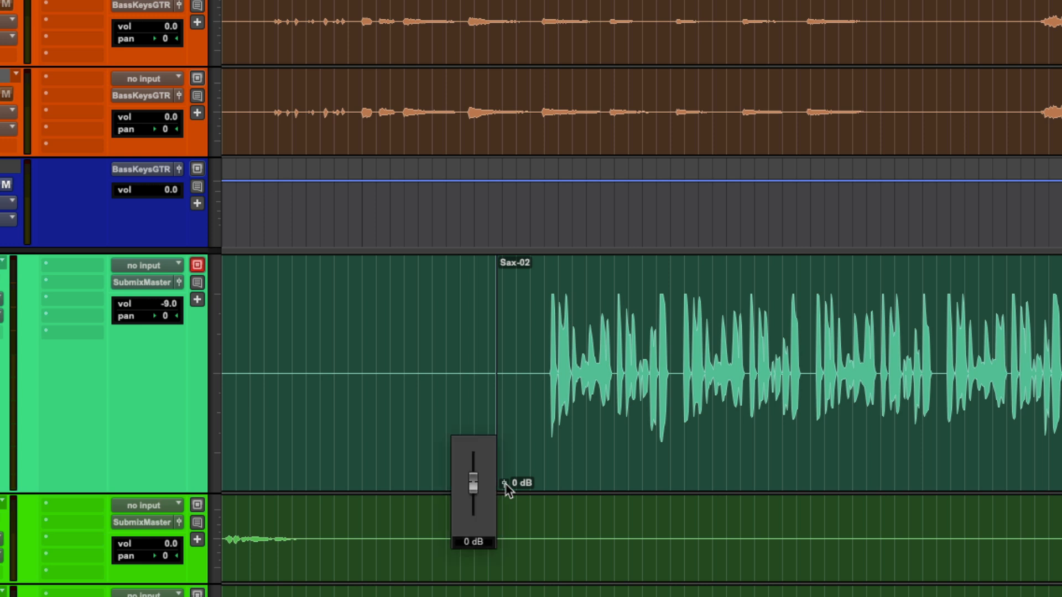
mouse_move(507, 489)
mouse_down()
mouse_move(505, 474)
mouse_move(506, 490)
mouse_up()
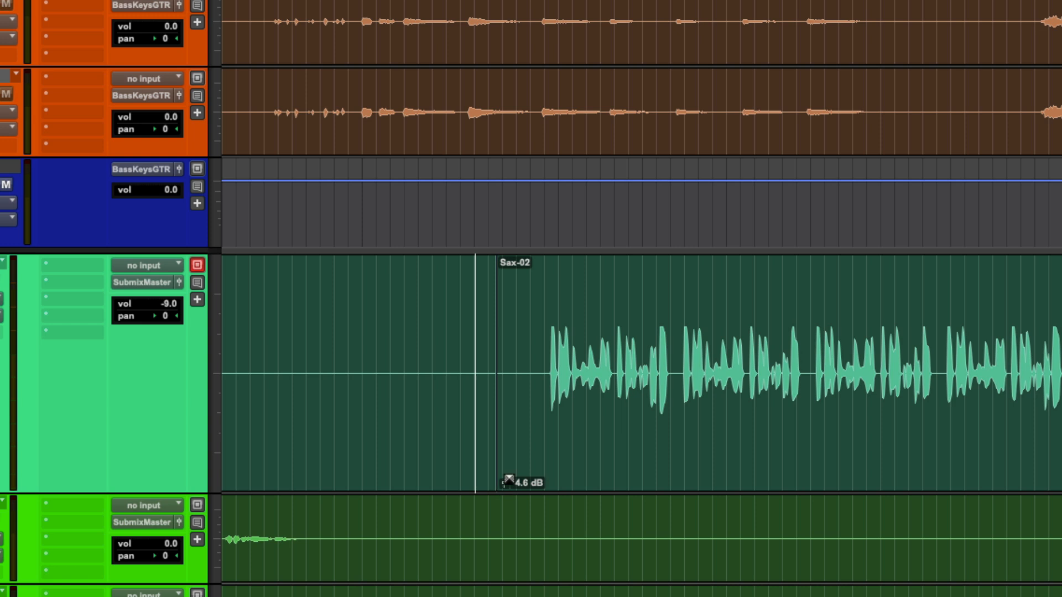
- Raise the Sax section's clip gain to about +4.4 dB during playback and reset it to 0 dB
click(544, 344)
key(space)
mouse_move(503, 483)
mouse_down()
mouse_move(505, 493)
mouse_move(500, 472)
mouse_move(502, 481)
mouse_up()
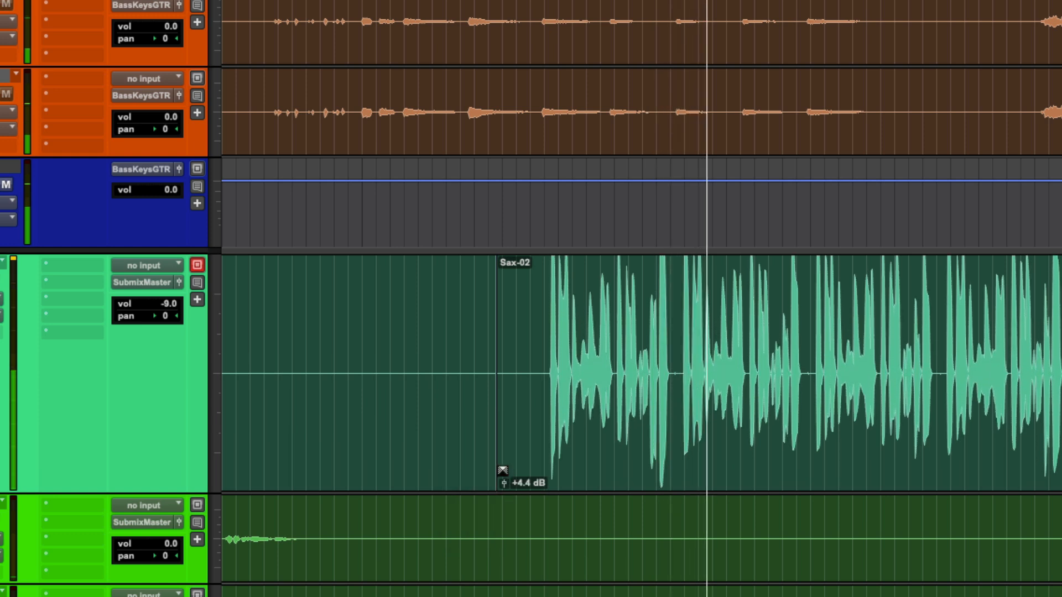
key(space)
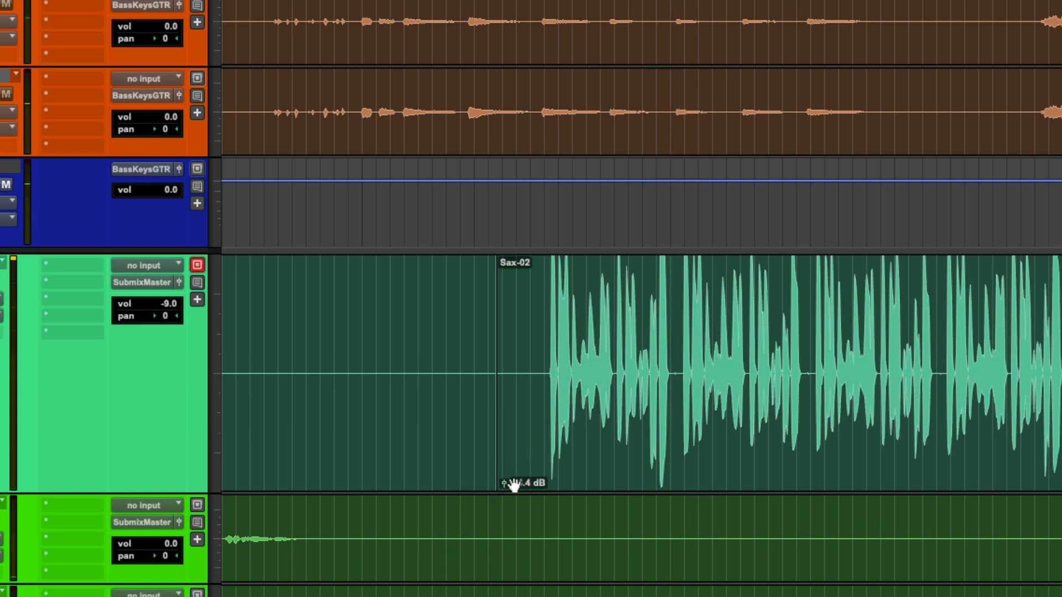
alt+click(507, 486)
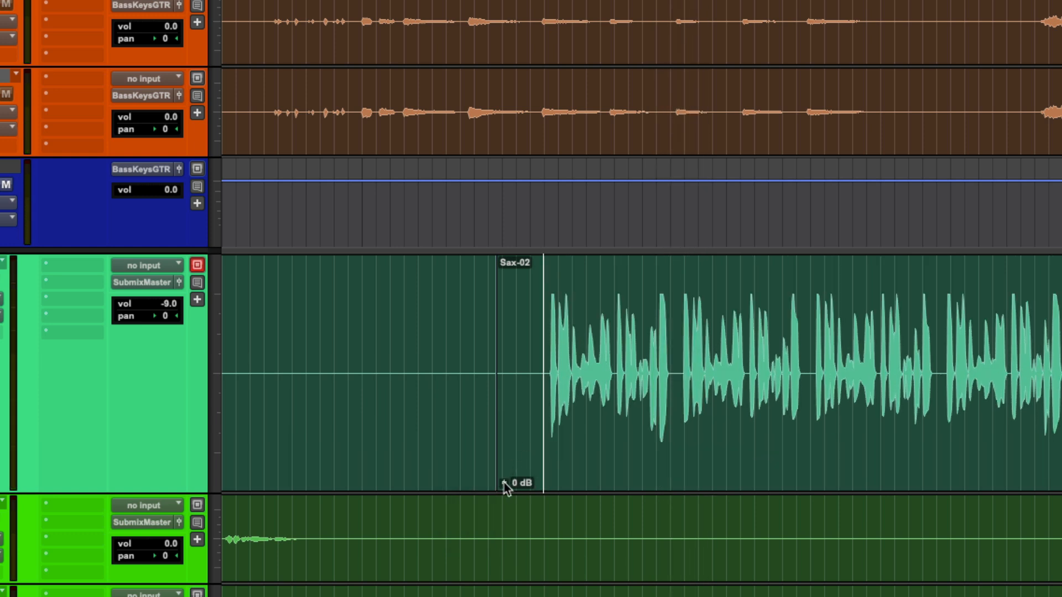
- Separate the two quiet notes near the end of the first Sax phrase and raise their clip gain to about +7.8 dB
click(638, 363)
key(super+bracketright)
key(super+bracketright)
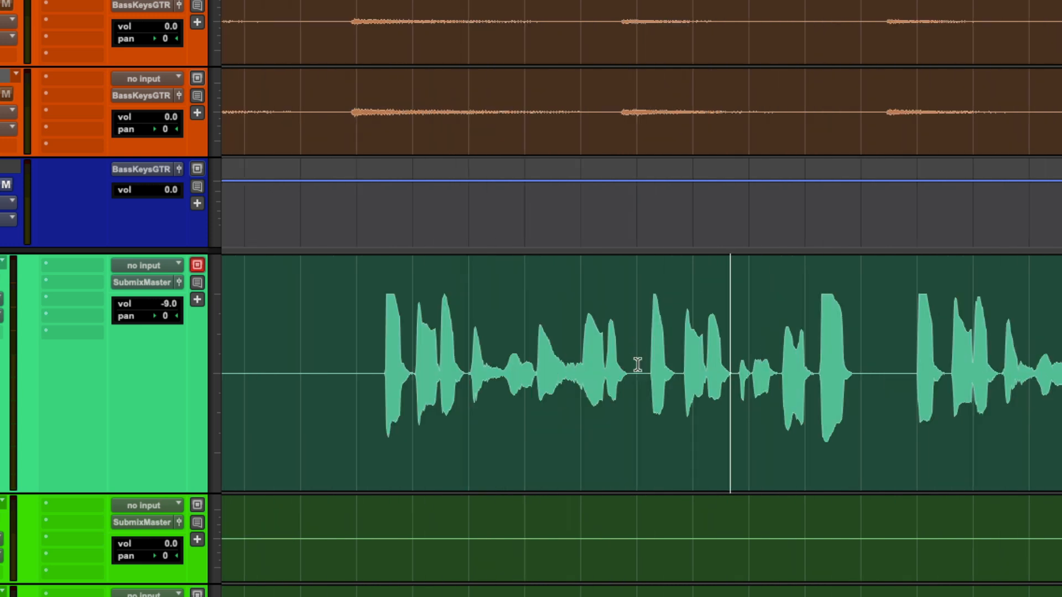
drag(733, 356, 778, 354)
key(super+e)
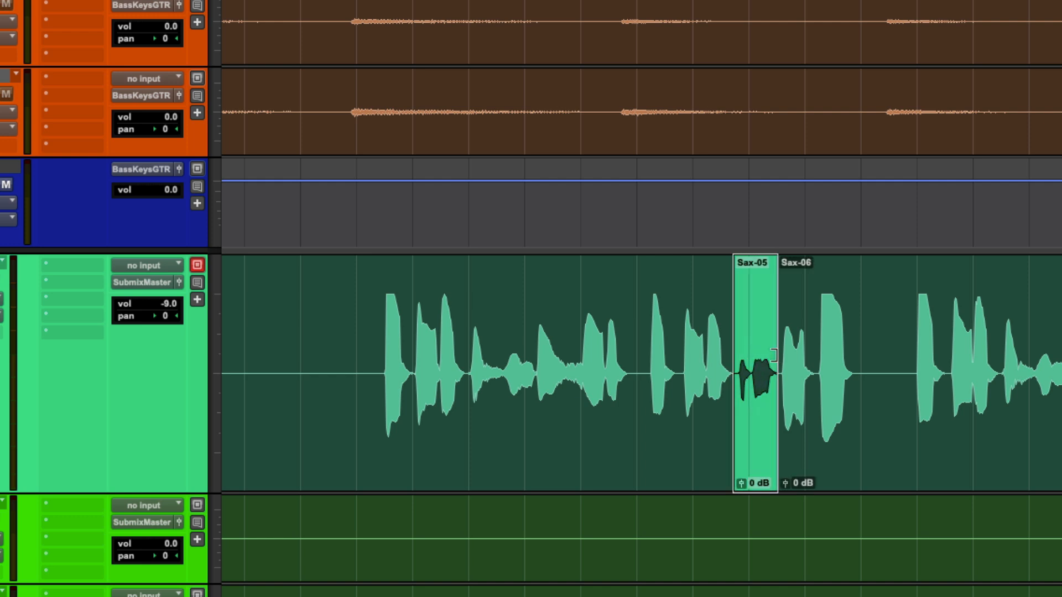
drag(742, 484, 741, 473)
- Play back the Sax phrase from just before its first note to check the boosted notes
click(359, 343)
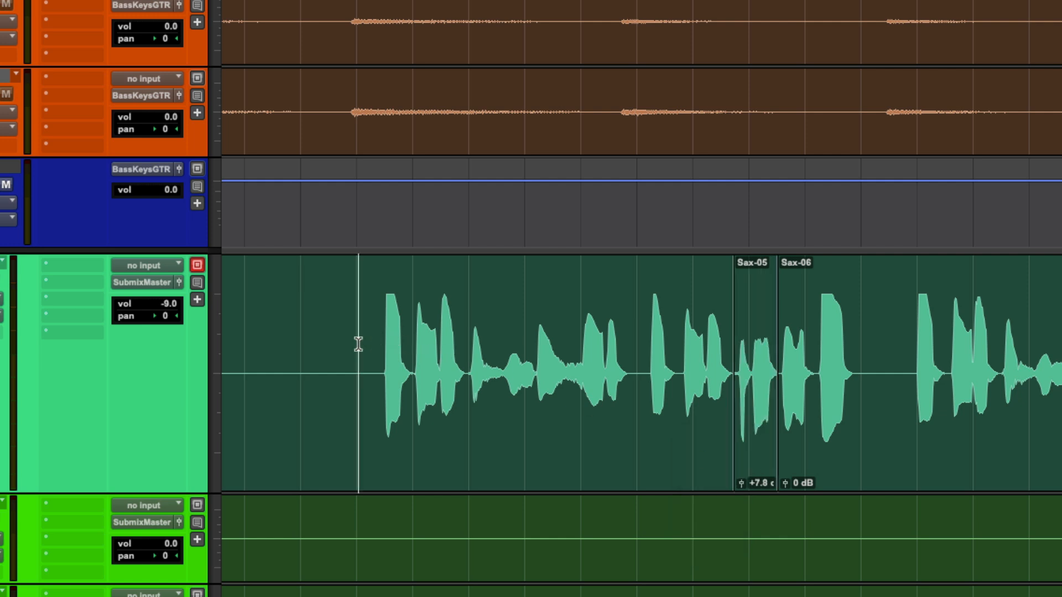
key(space)
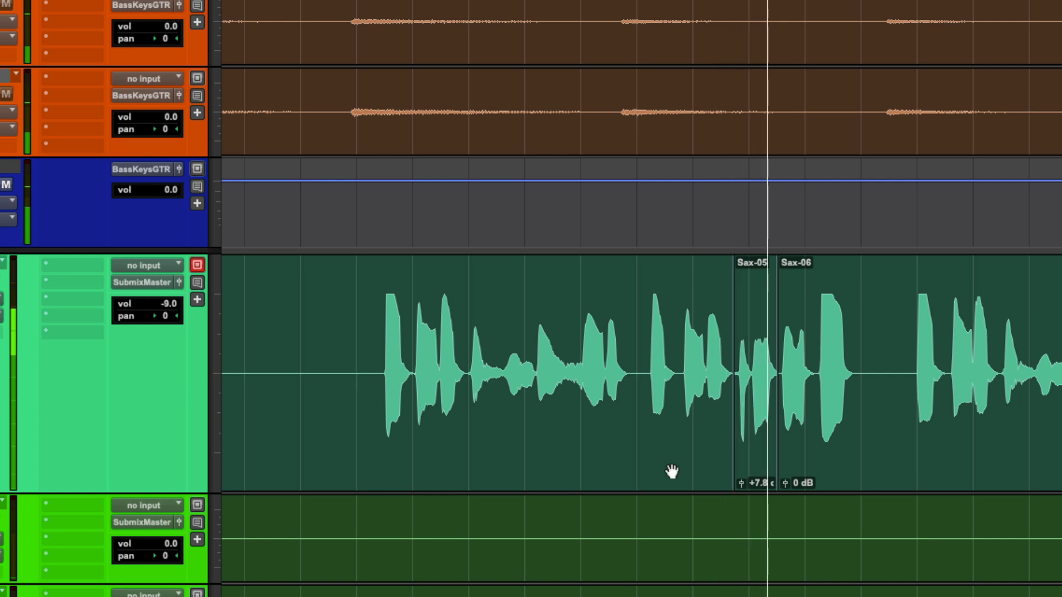
key(space)
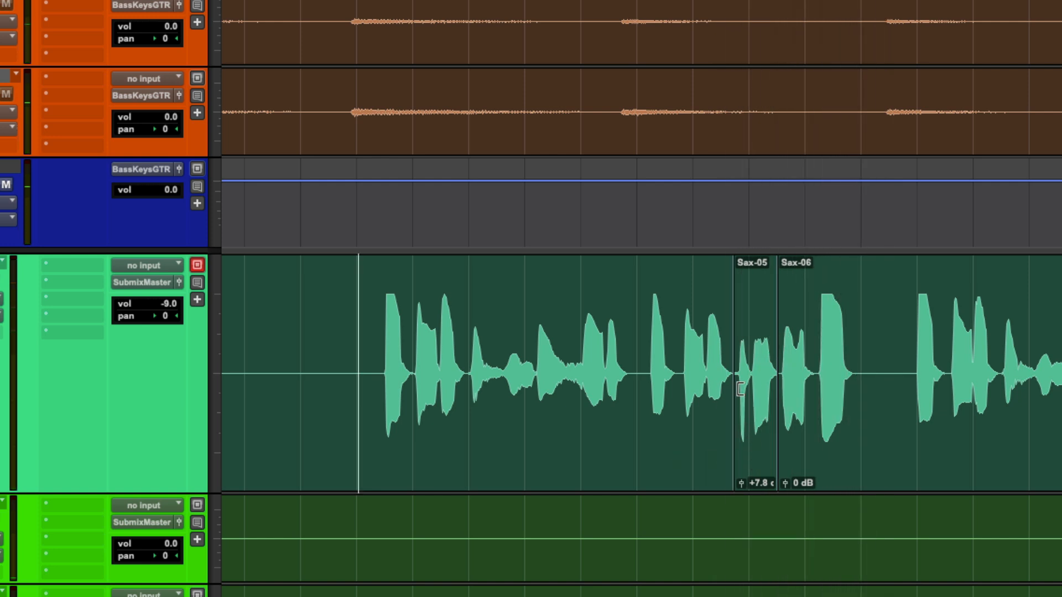
- Add short crossfades at both edges of the boosted Sax clip and play back the transitions
scroll(740, 419, up, 3)
scroll(741, 419, right, 3)
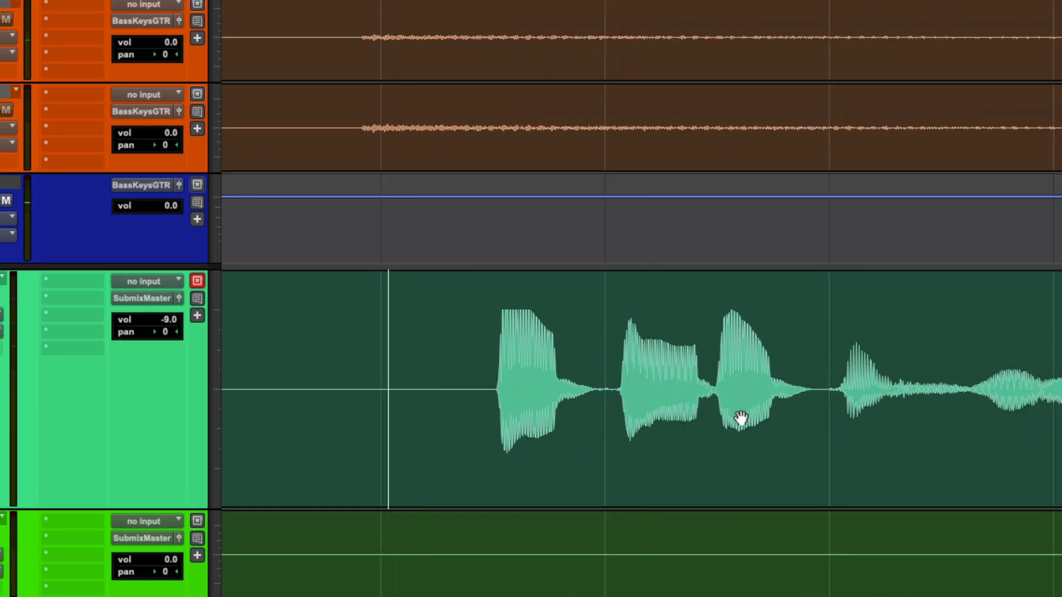
scroll(740, 419, up, 3)
scroll(742, 419, down, 2)
scroll(740, 418, right, 3)
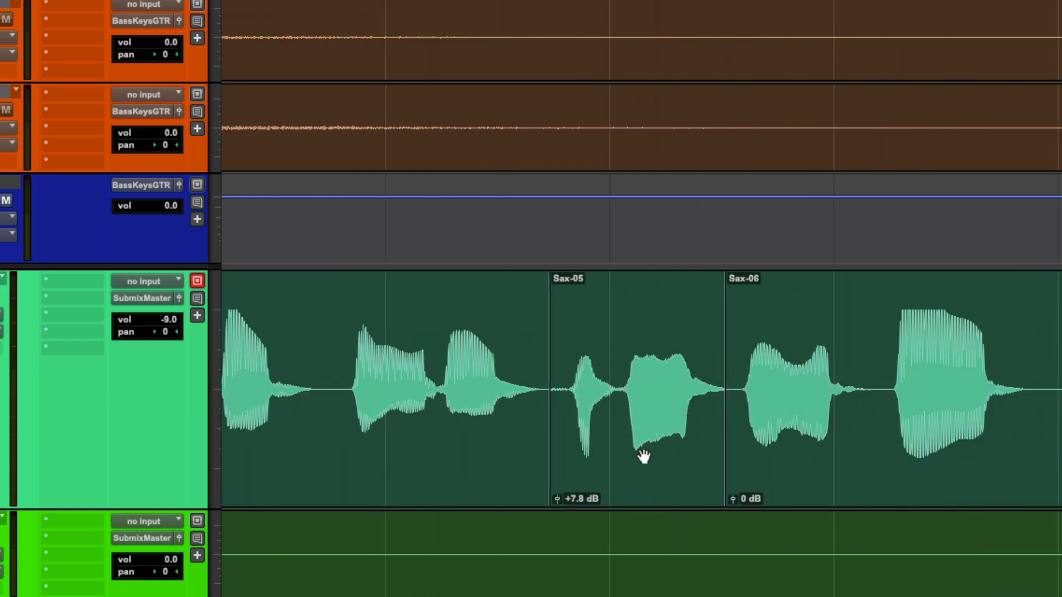
drag(550, 480, 557, 481)
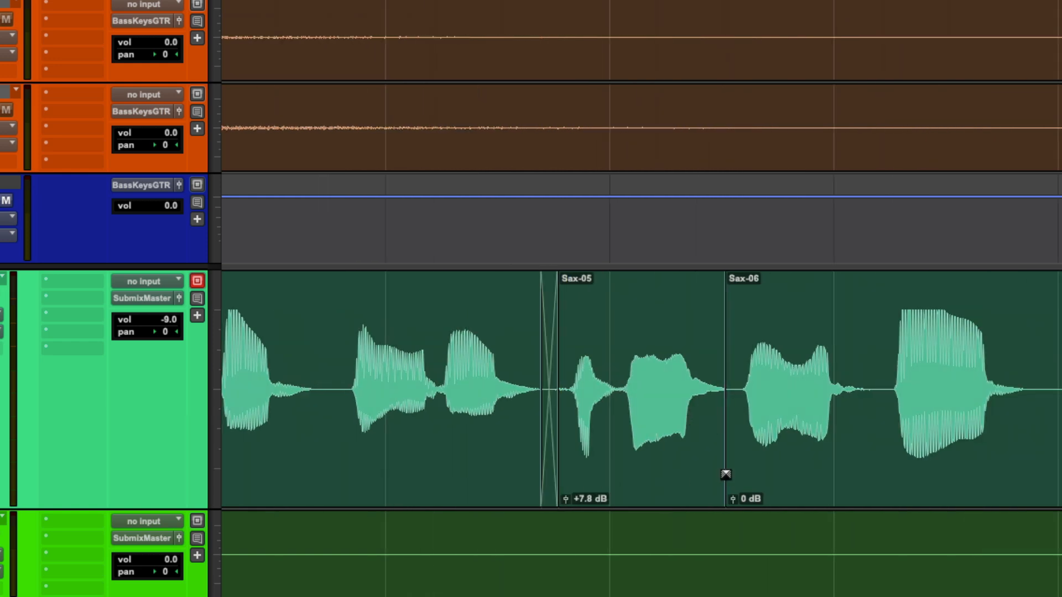
drag(726, 475, 729, 494)
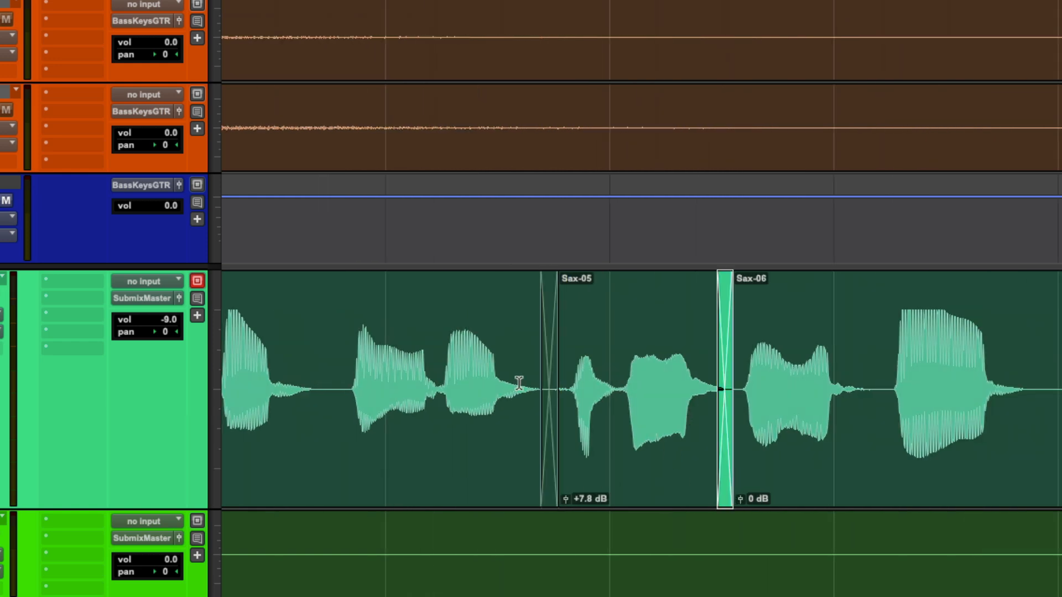
click(310, 327)
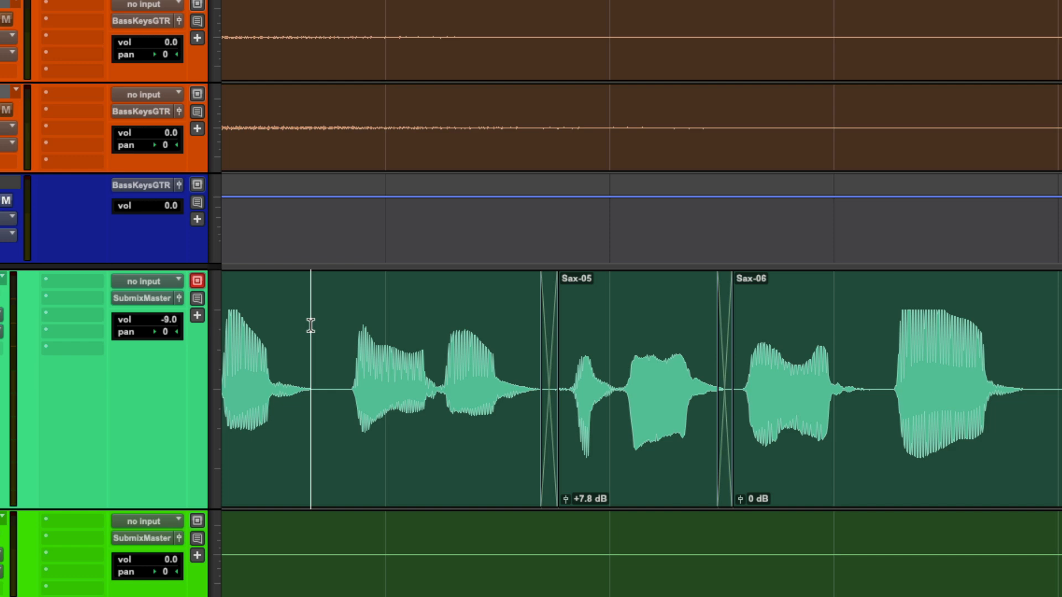
key(space)
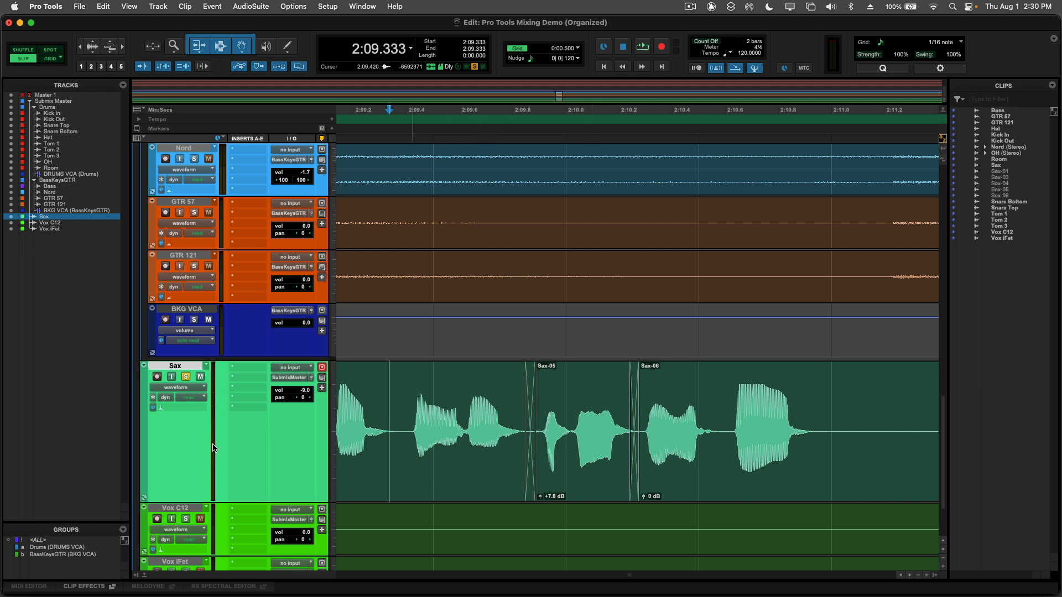
- Unsolo the Sax track in the mixer and set the SubmixMstr fader to +0.4 dB
key(super+equal)
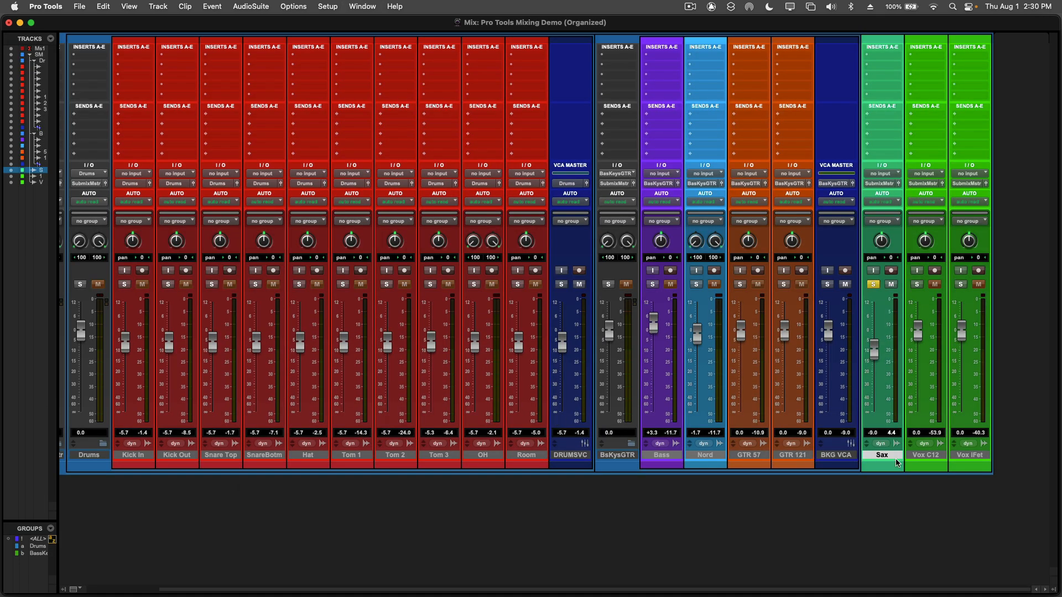
scroll(356, 427, left, 3)
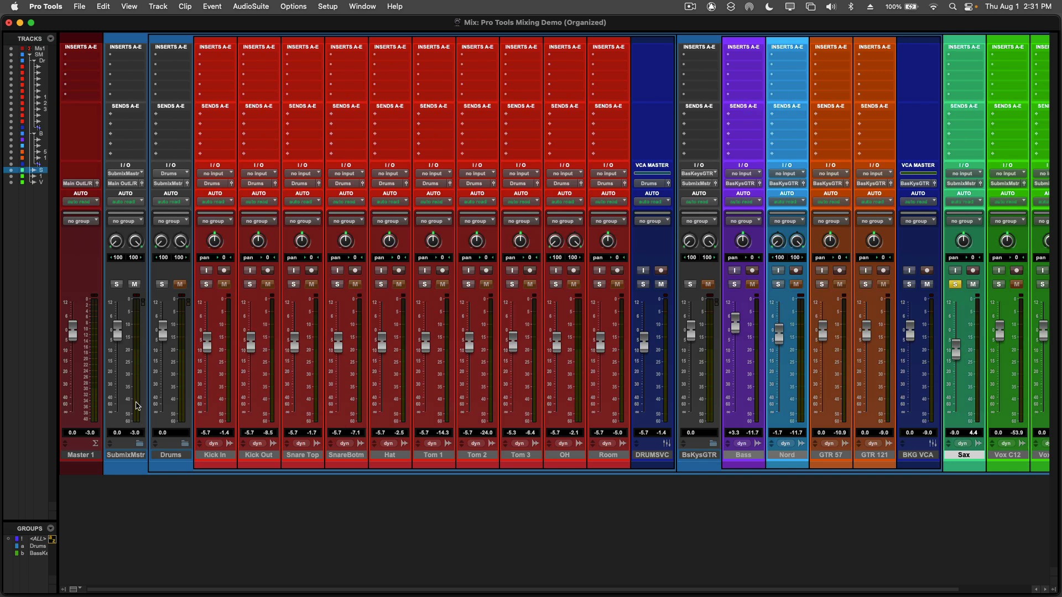
click(955, 285)
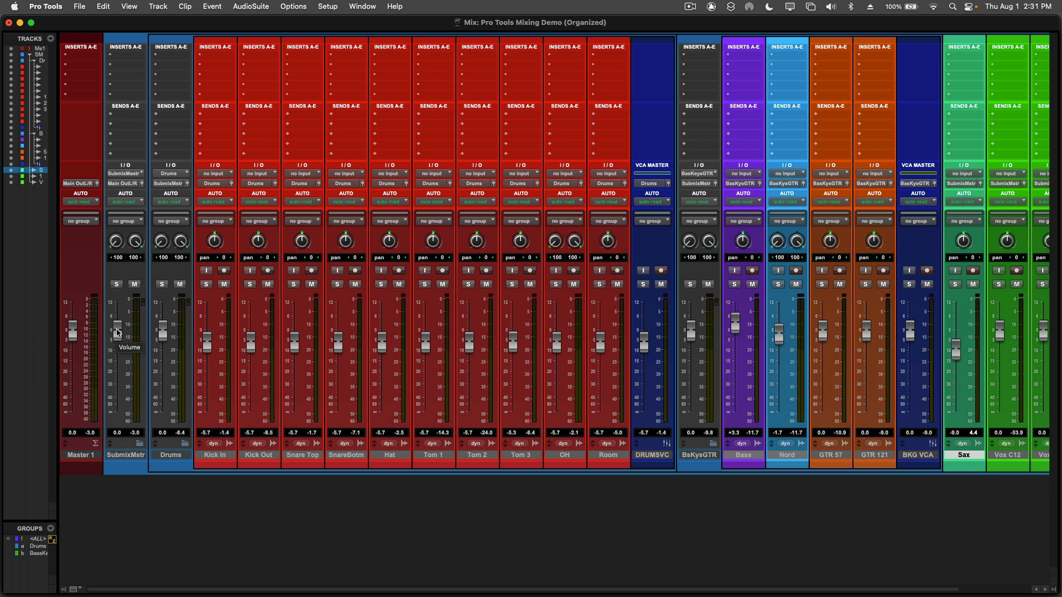
mouse_move(117, 332)
mouse_down()
mouse_move(119, 377)
mouse_move(118, 331)
mouse_up()
- Collapse the SubmixMstr folder track to hide its member tracks and expand it again
click(139, 445)
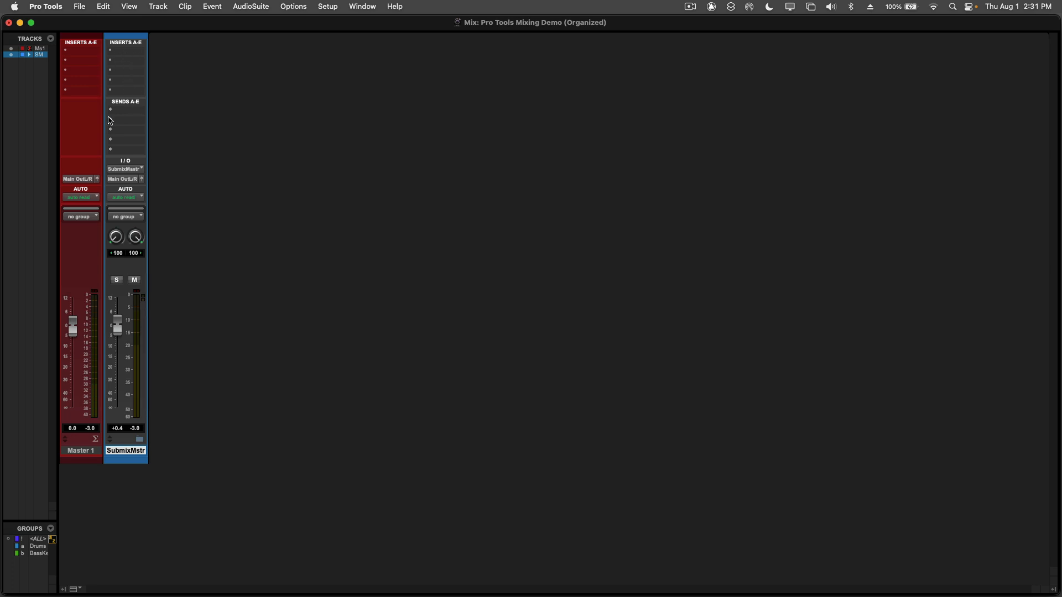
click(139, 440)
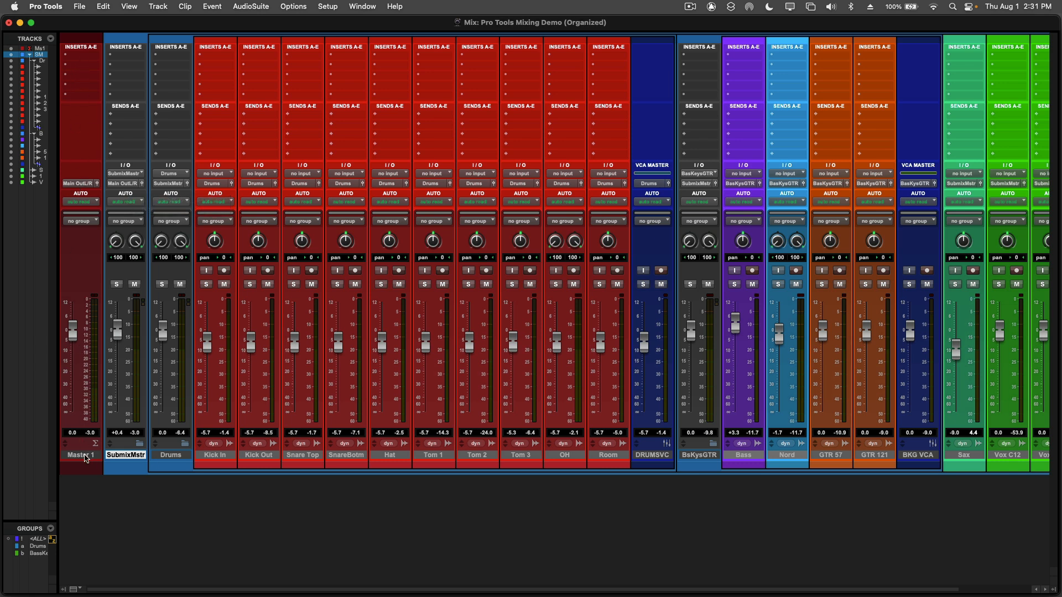
- Configure a new stereo Master Fader track in the New Tracks dialog, browse the available track formats, and cancel
click(85, 458)
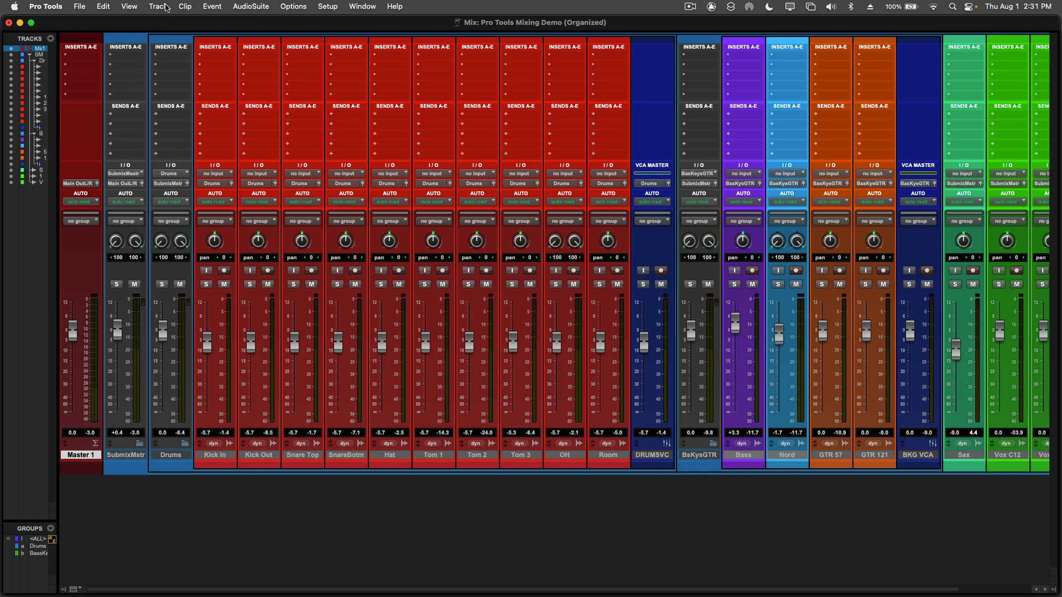
click(166, 8)
click(166, 26)
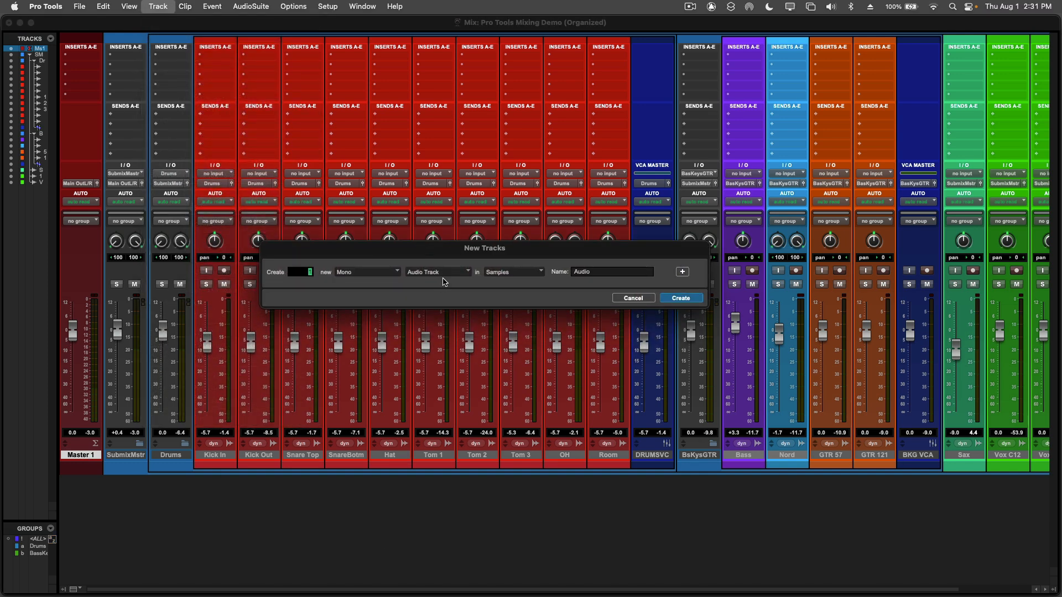
click(448, 275)
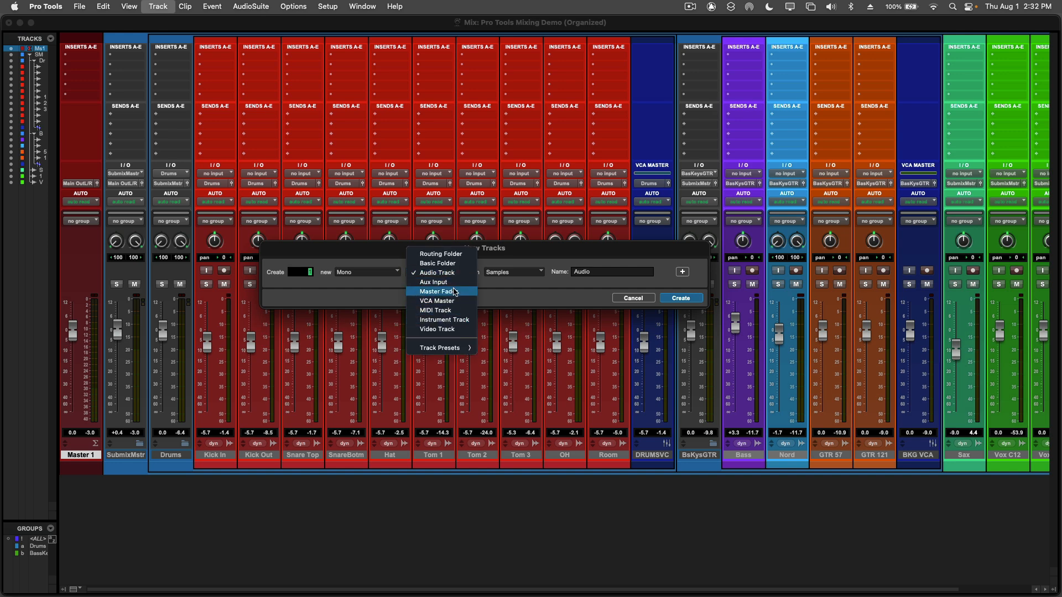
click(455, 292)
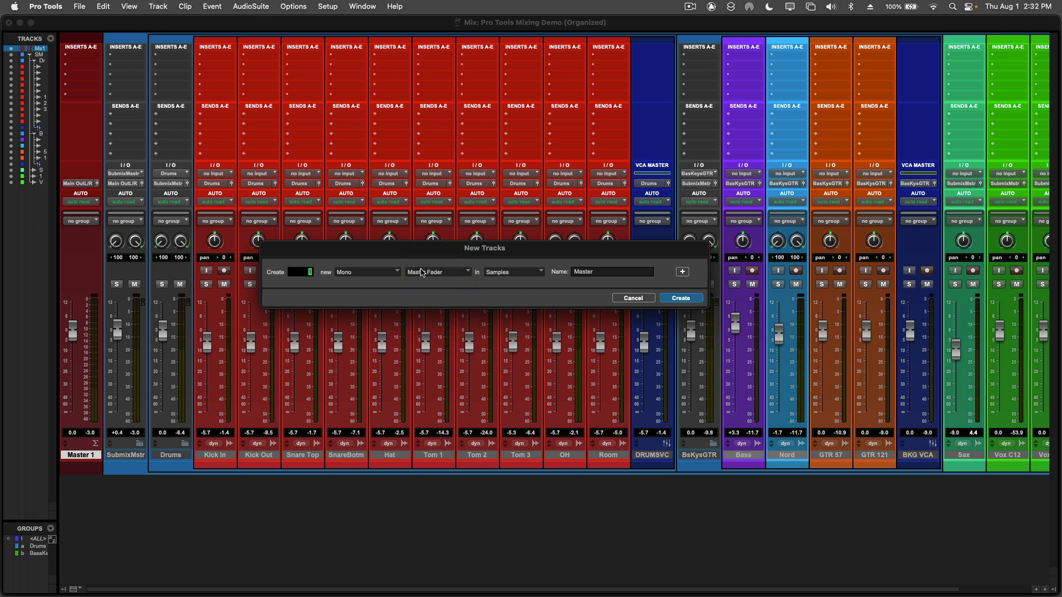
click(385, 272)
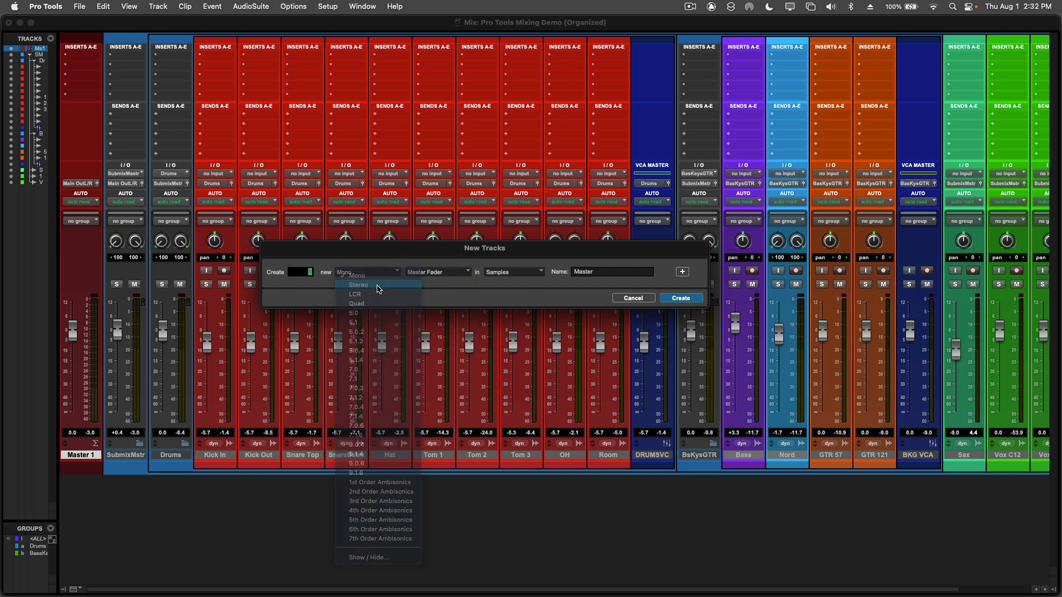
click(378, 285)
drag(386, 258, 438, 253)
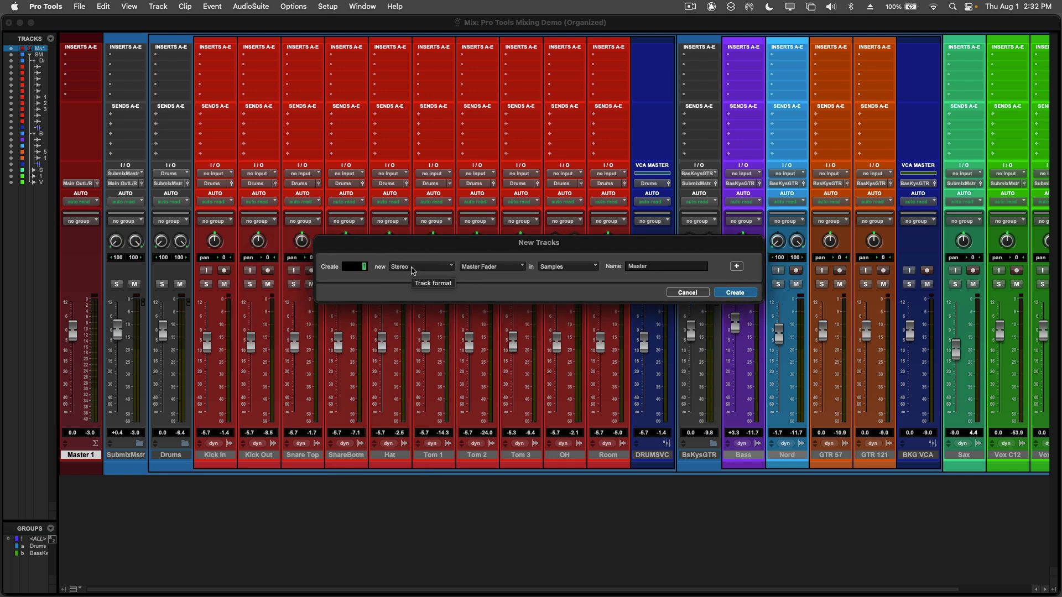
click(412, 267)
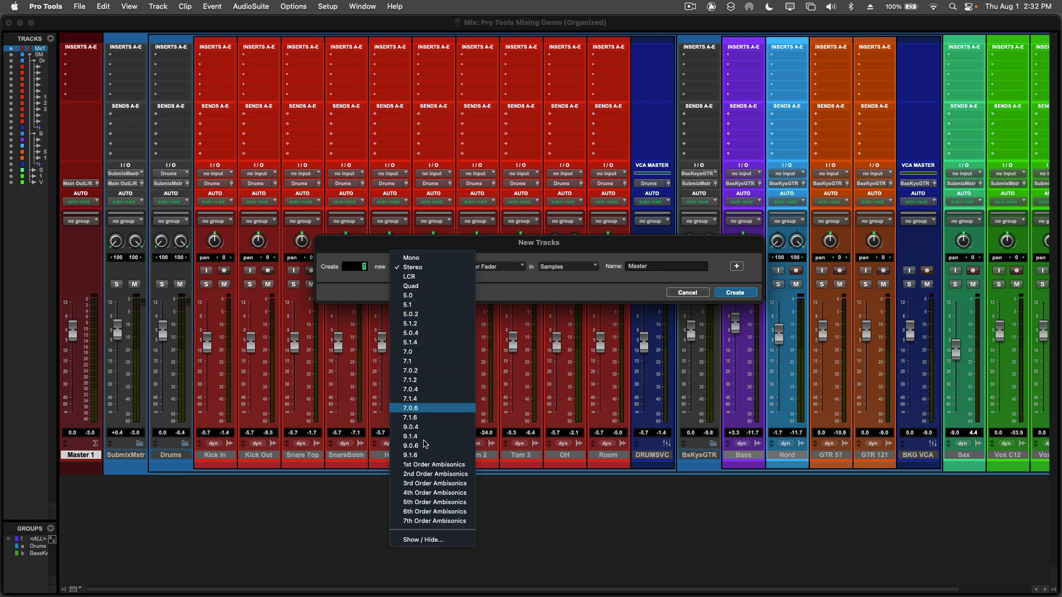
click(481, 248)
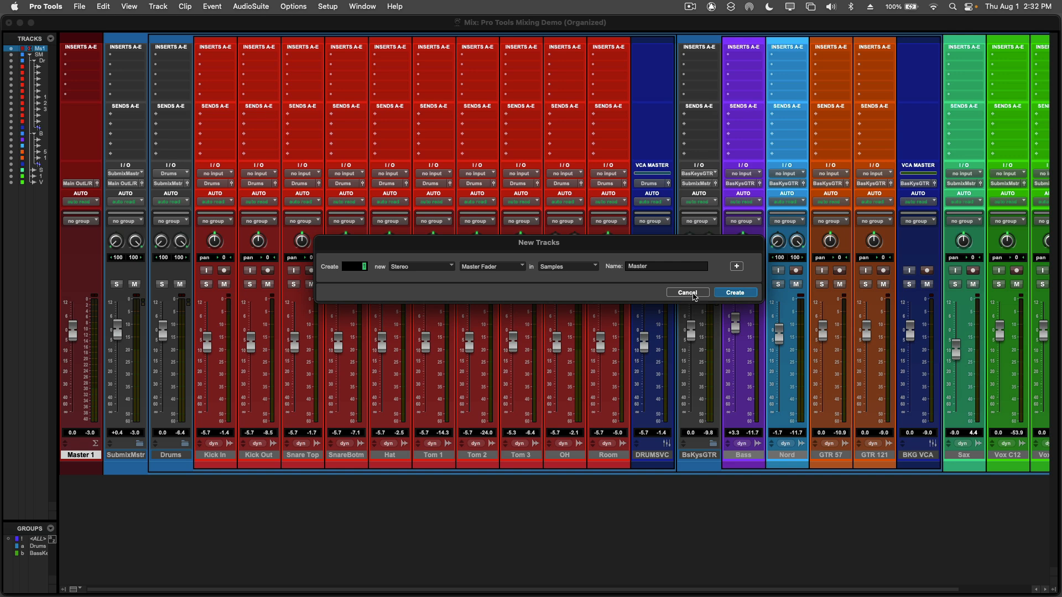
click(687, 293)
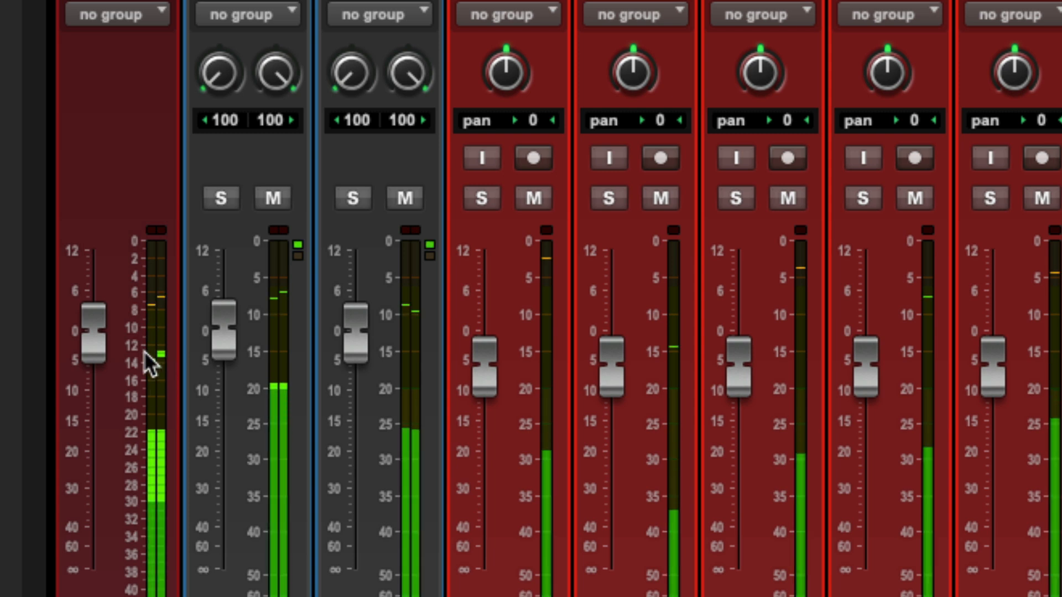
- Pull the Master 1 fader down to -65.9 dB and bring it back up to -0.9 dB
drag(104, 361, 95, 523)
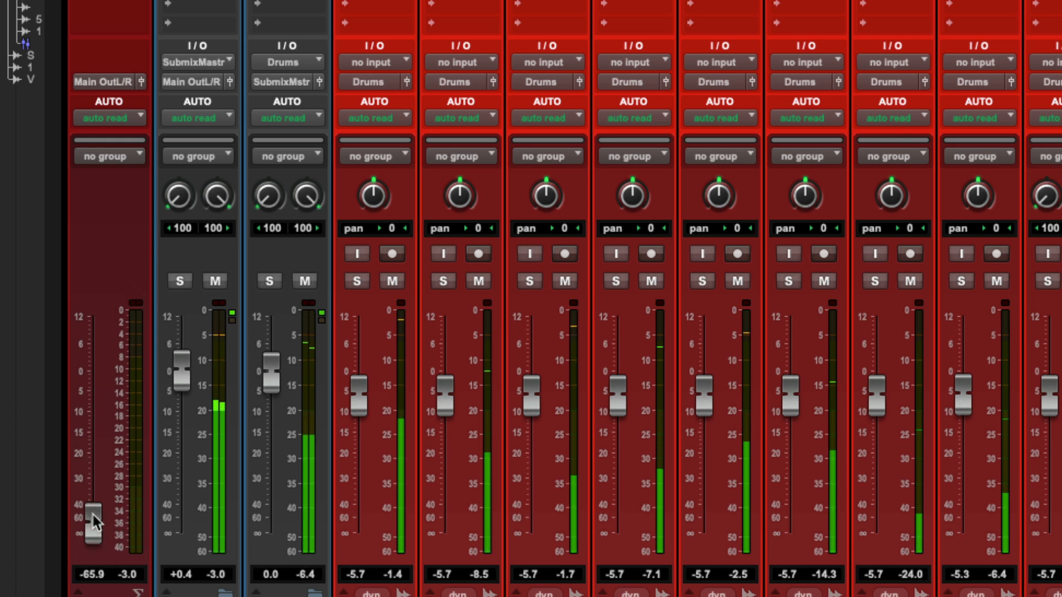
drag(94, 521, 81, 382)
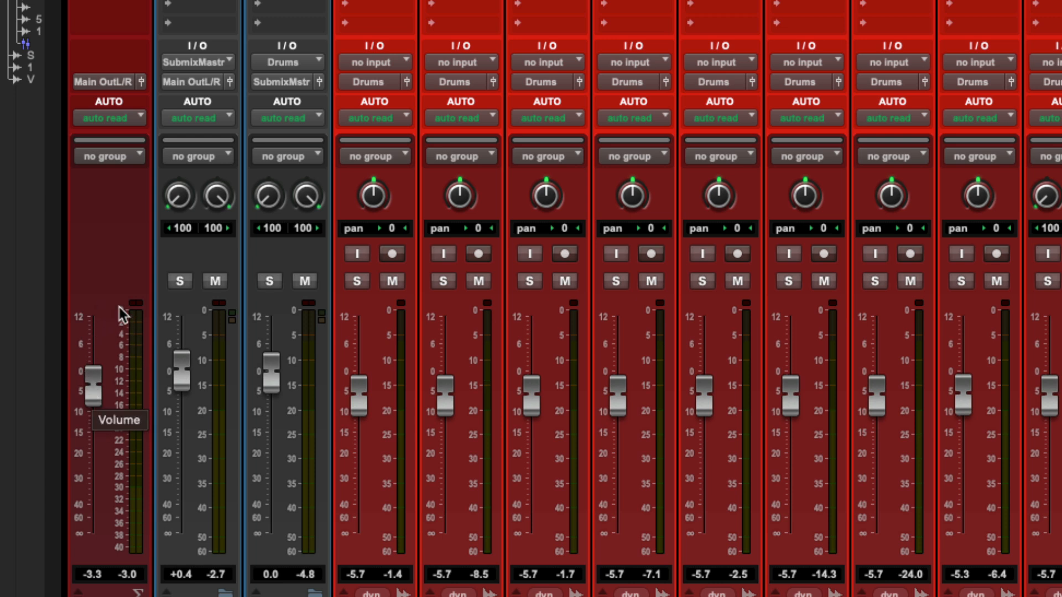
drag(97, 396, 95, 385)
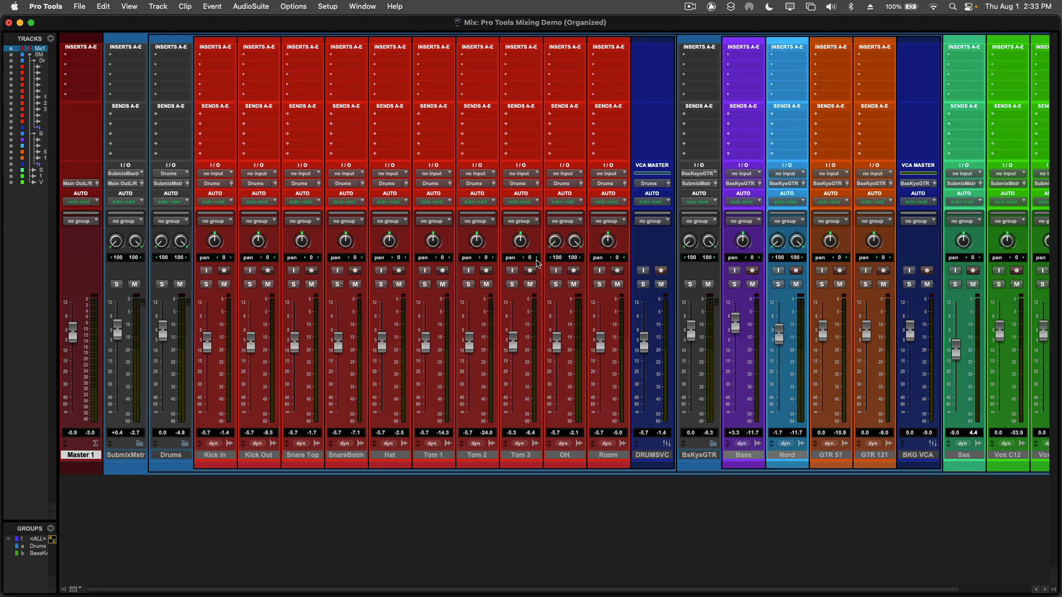
- Solo the Sax track and insert the EQ3 7-Band (mono) plug-in in its first insert slot
scroll(696, 282, right, 3)
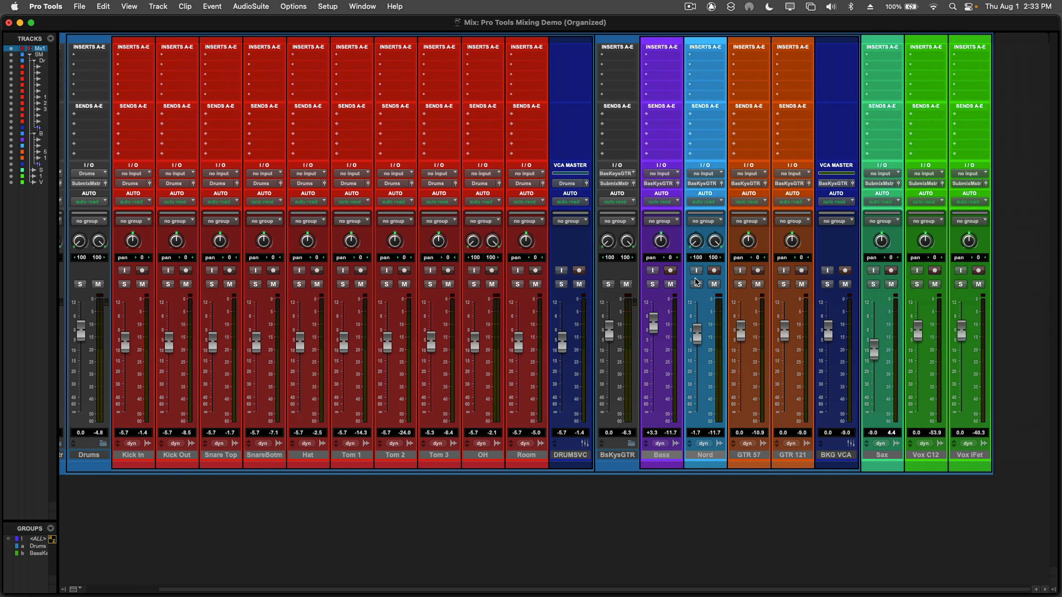
click(874, 285)
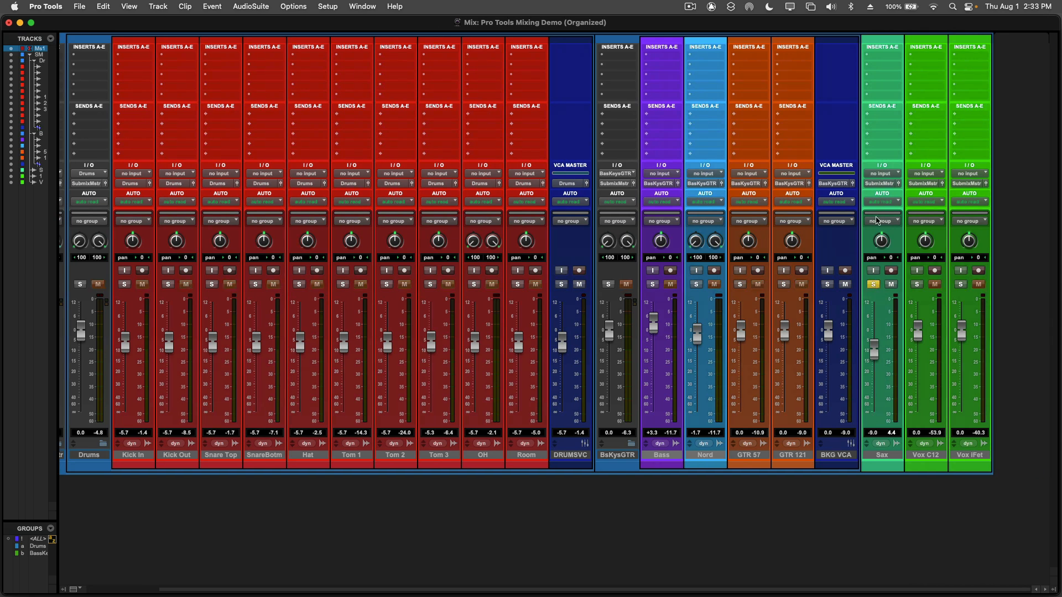
click(882, 54)
mouse_move(905, 59)
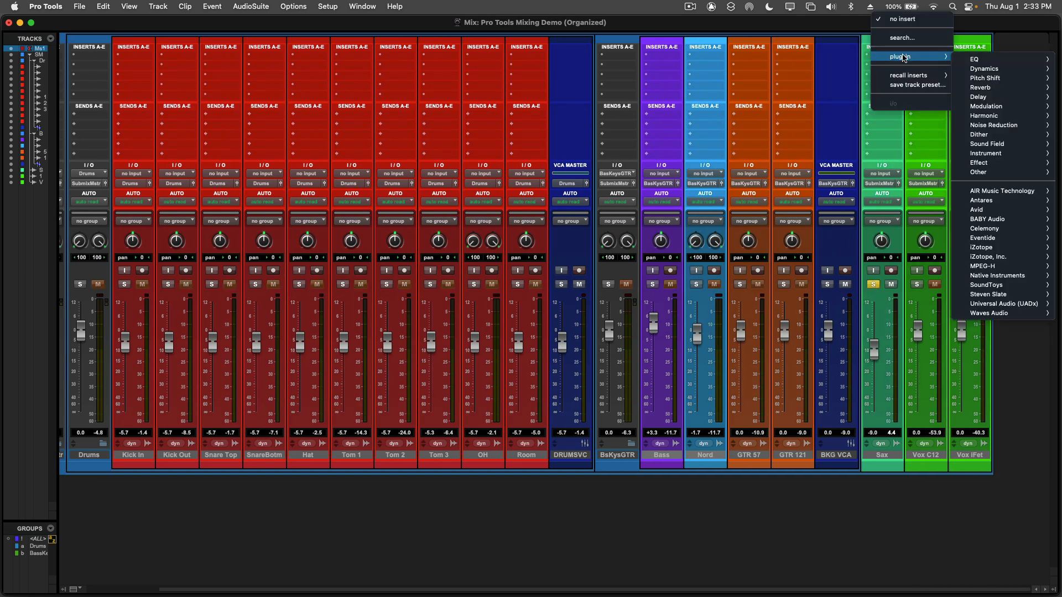
mouse_move(1002, 59)
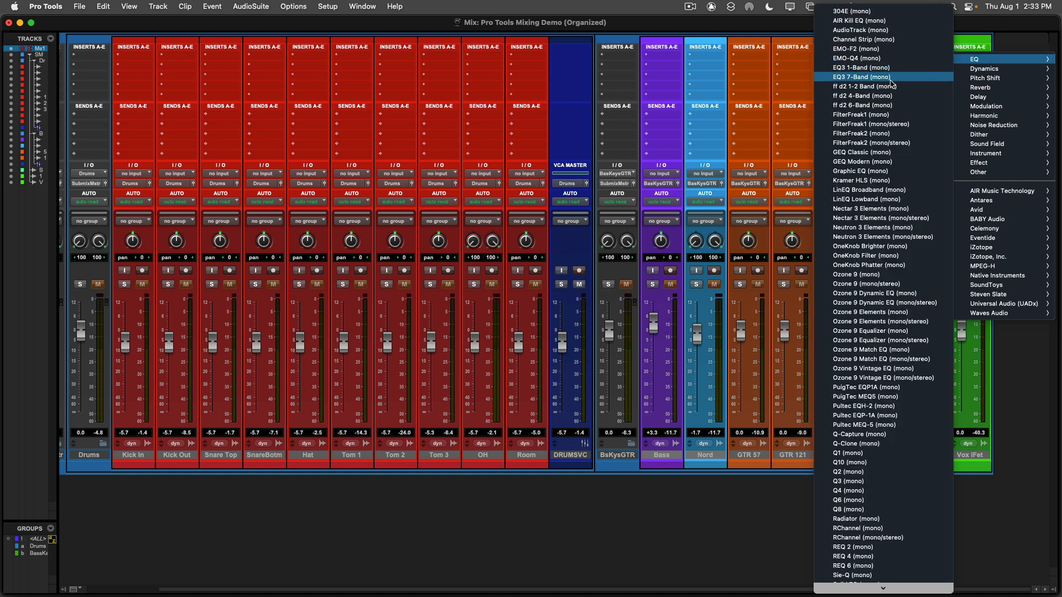
click(892, 83)
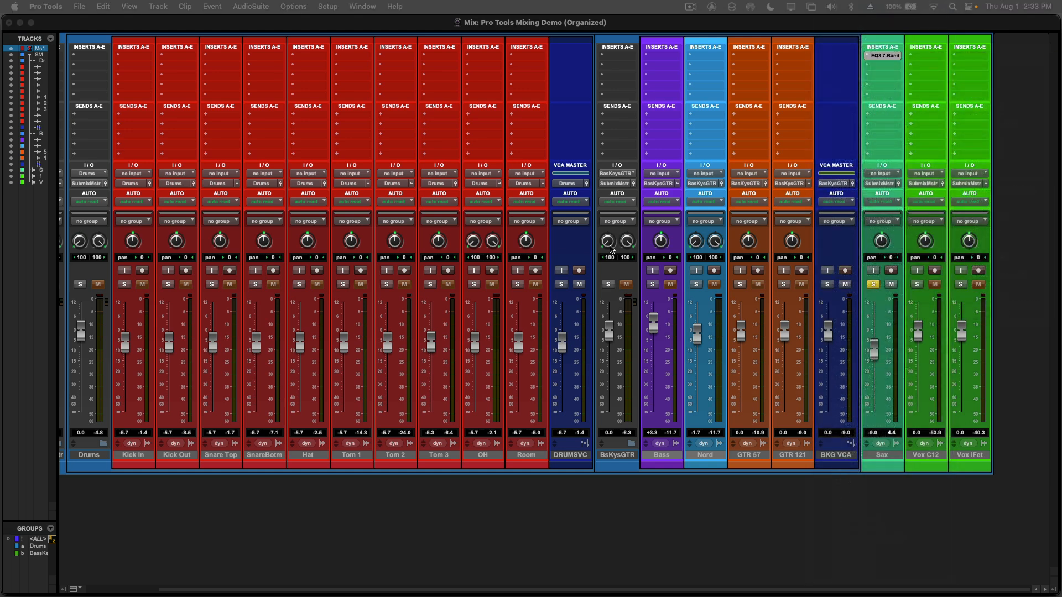
drag(633, 247, 741, 121)
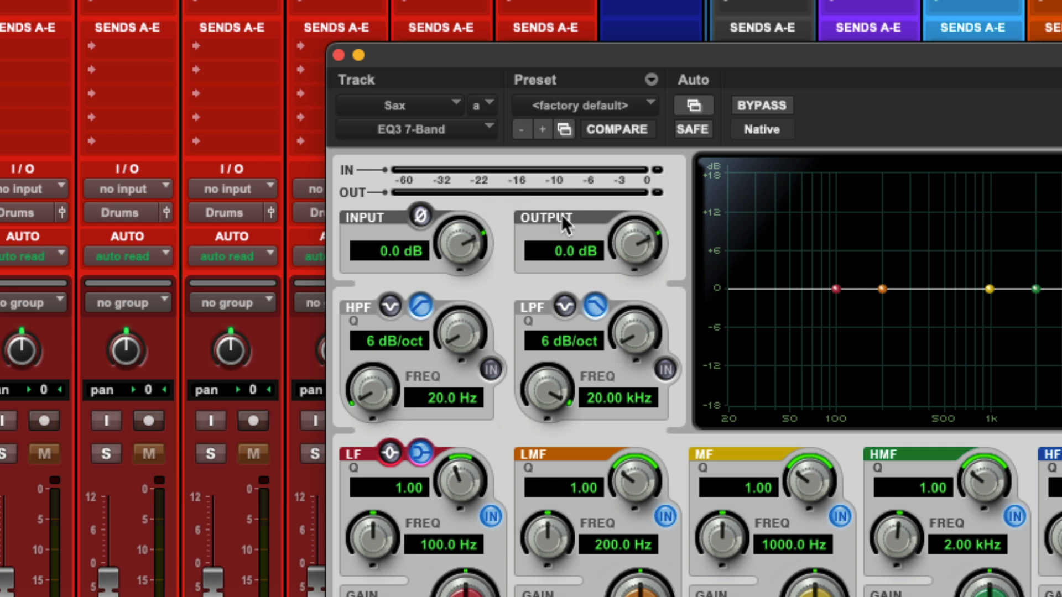
- Raise the clip gain of the Sax-04 clip to +16.1 dB in the Edit window
key(space)
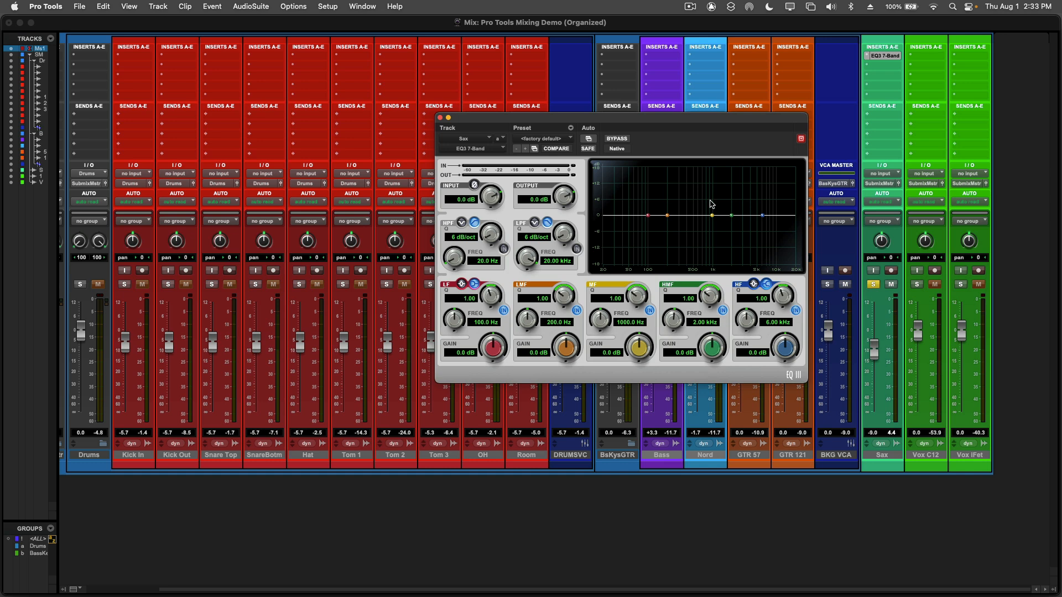
key(super+equal)
scroll(657, 423, down, 5)
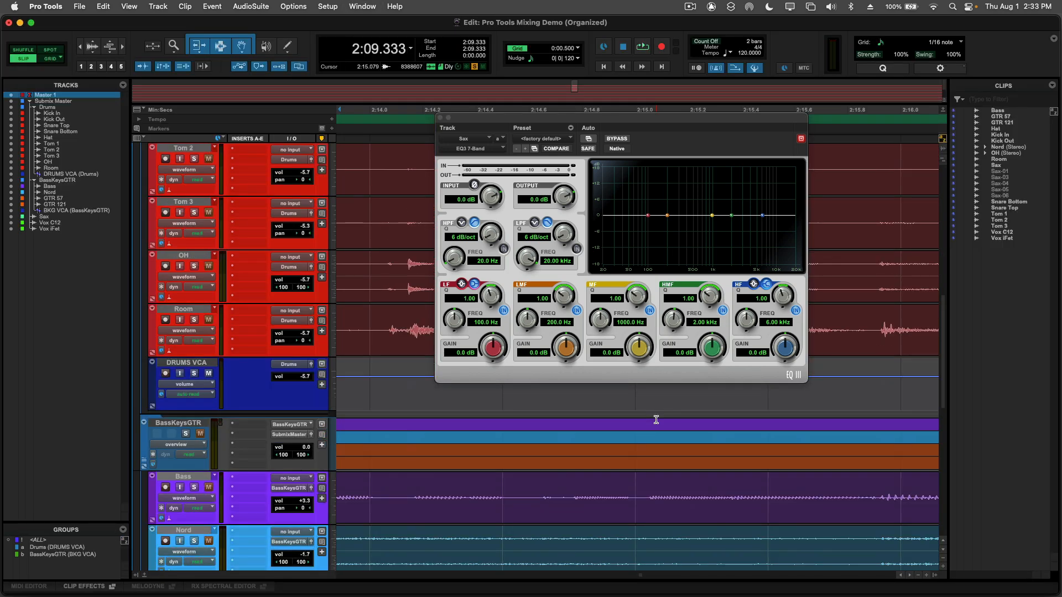
scroll(657, 420, down, 5)
scroll(654, 435, down, 2)
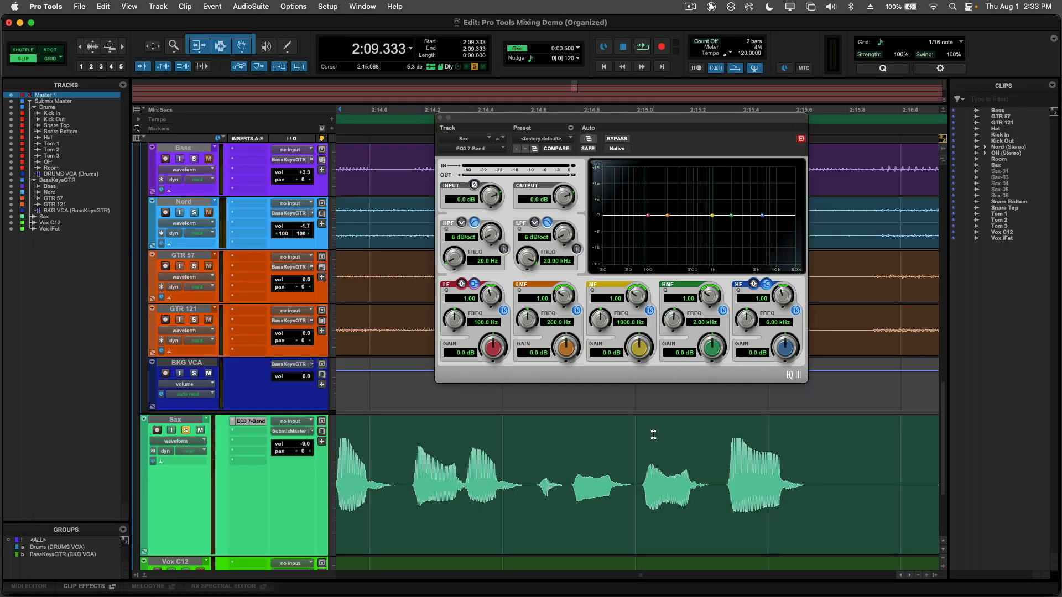
scroll(645, 498, down, 5)
scroll(644, 499, down, 5)
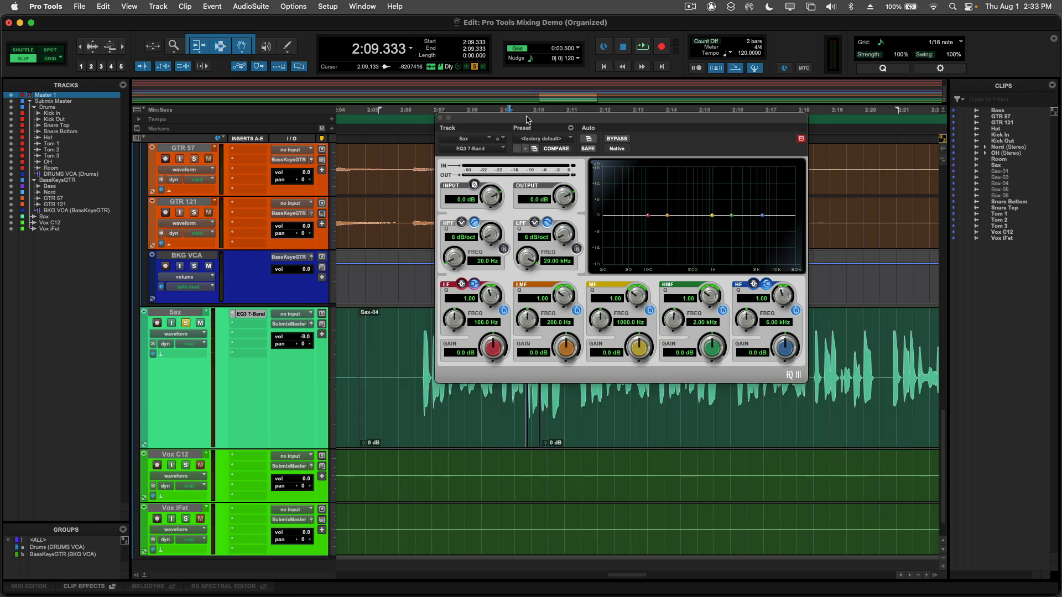
drag(526, 120, 105, 125)
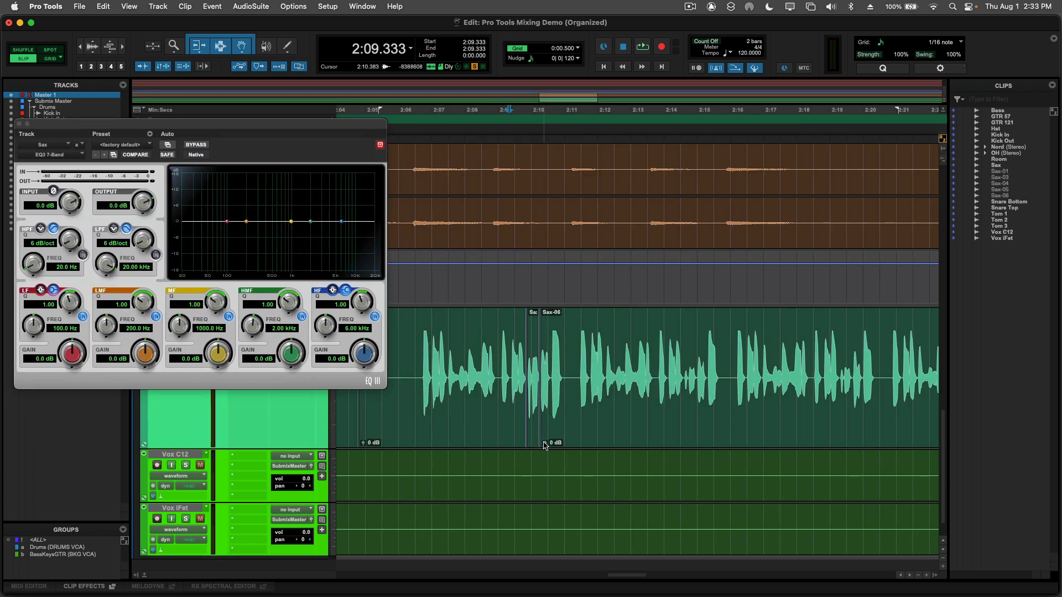
drag(363, 447, 364, 437)
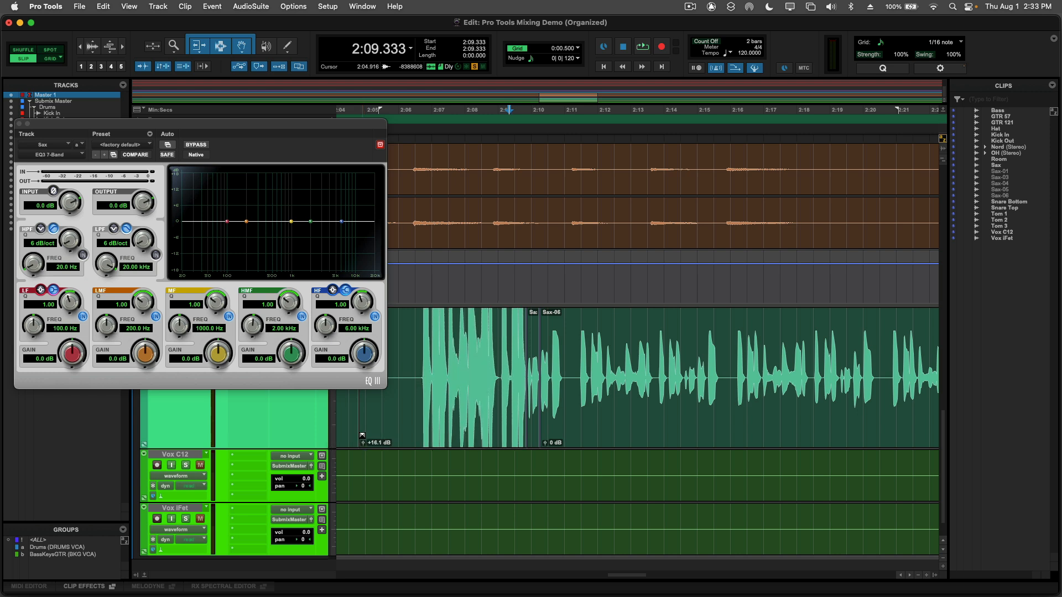
- Play back the boosted Sax clip from 2:06.716 to check the EQ3 input and output meters for clipping
click(421, 345)
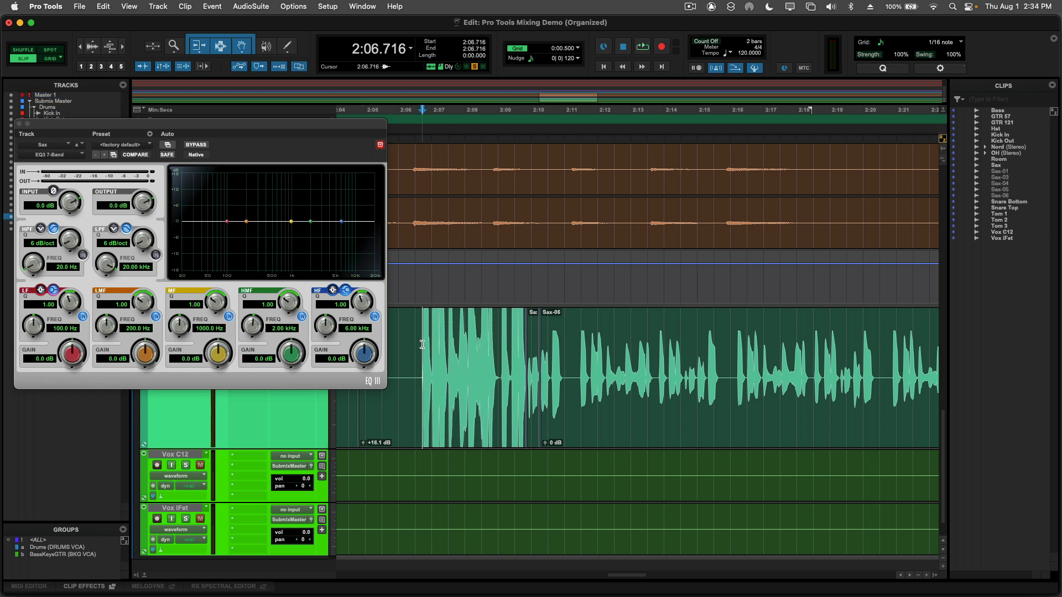
key(space)
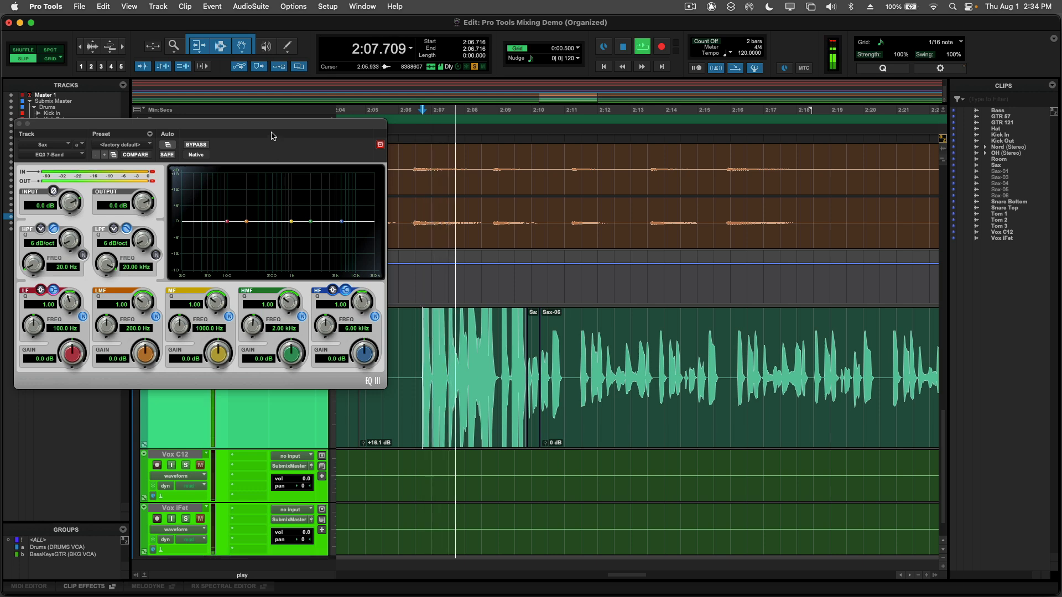
drag(266, 129, 556, 167)
key(space)
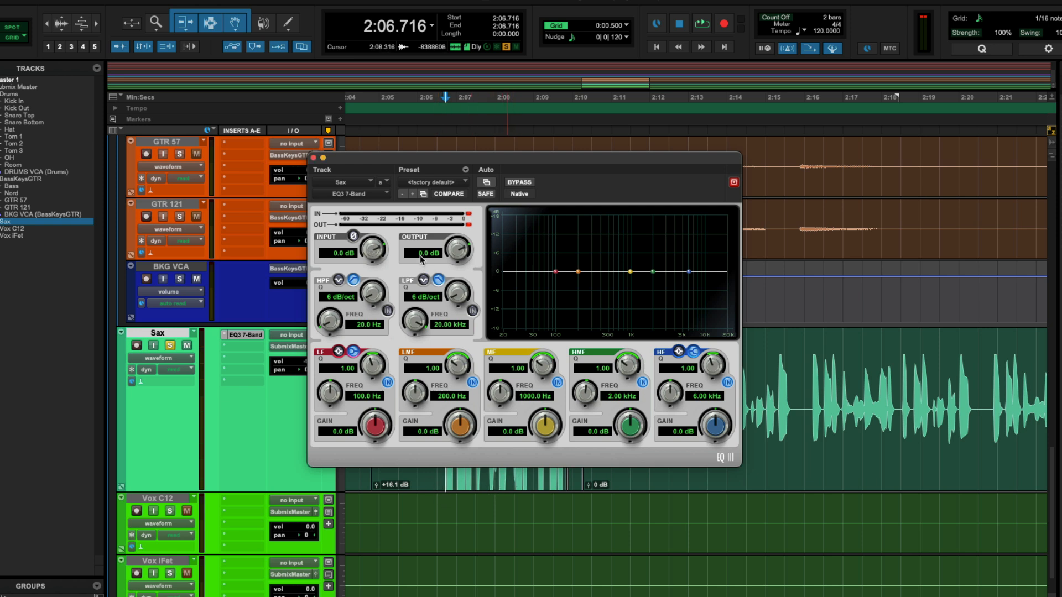
- Set the EQ3 input gain to -3.6 dB and output gain to -7.7 dB, and play back the Sax clip
drag(373, 250, 374, 270)
drag(457, 252, 459, 280)
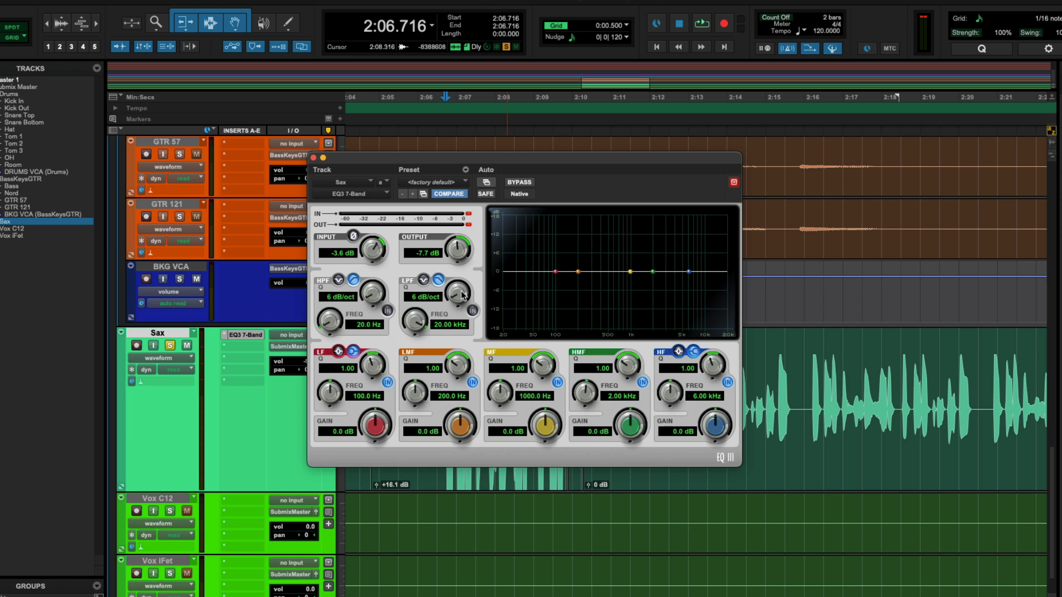
key(space)
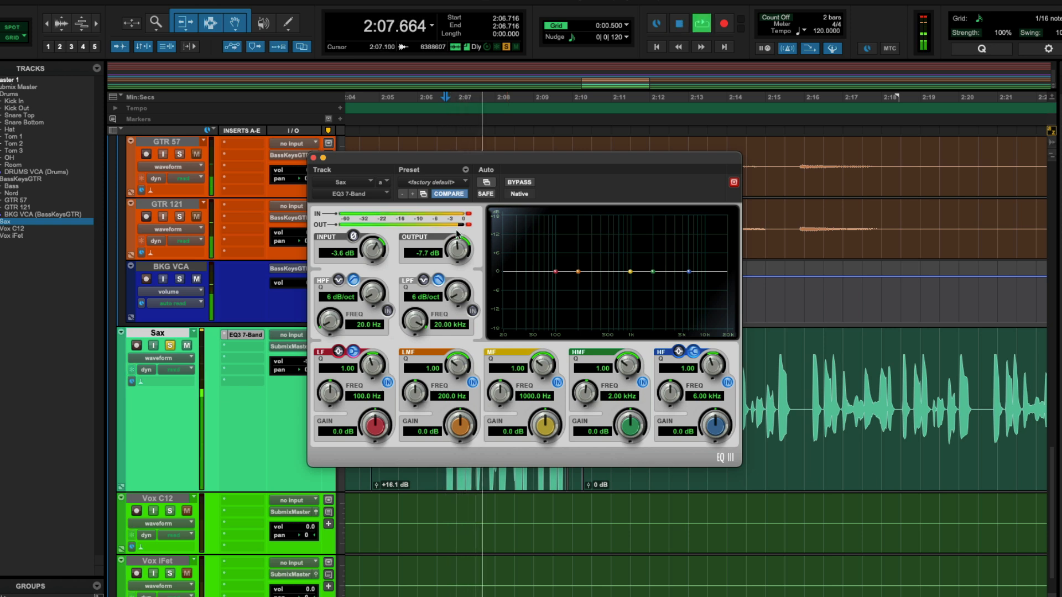
key(space)
- Lower the EQ3 input gain to -8.8 dB and output gain to -9.7 dB while replaying the Sax clip
drag(373, 250, 375, 277)
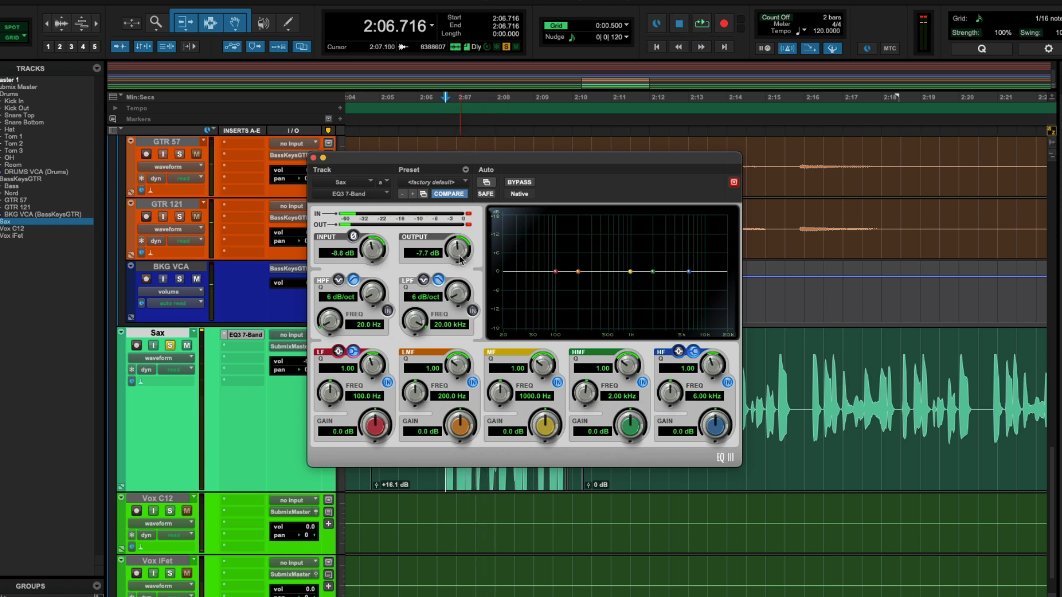
key(space)
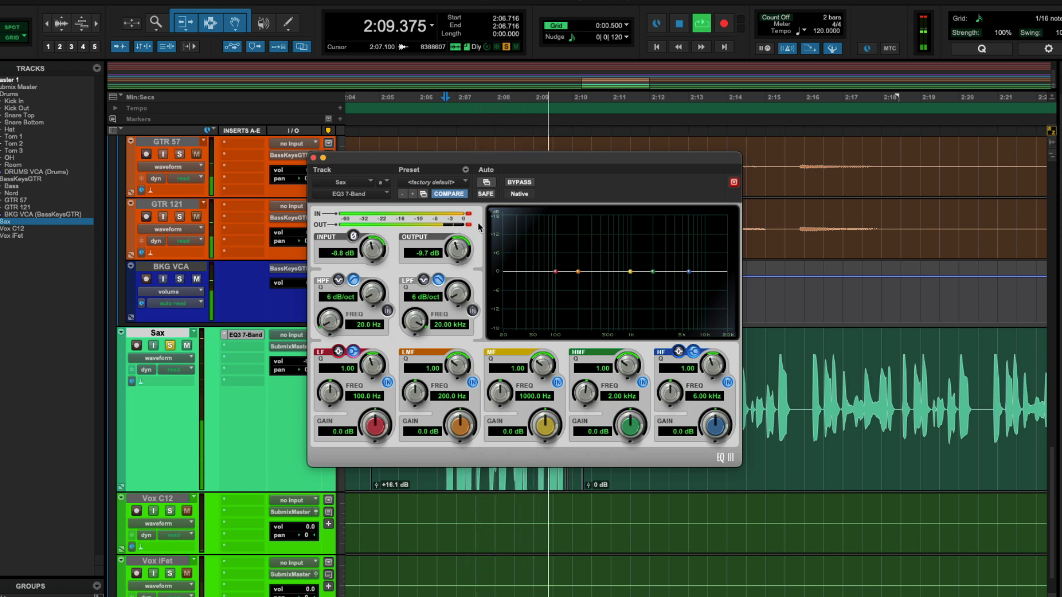
key(space)
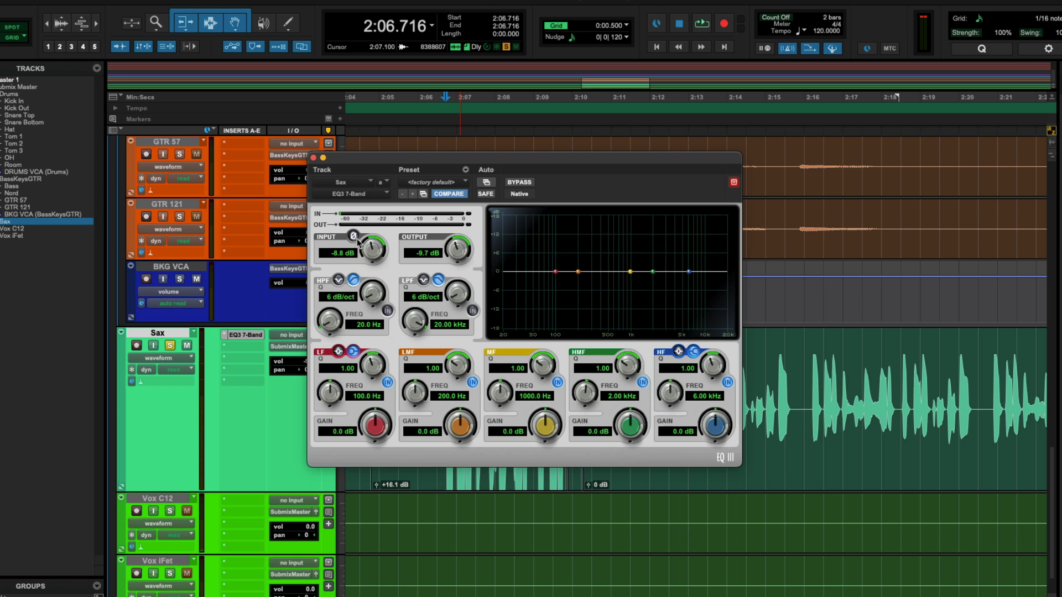
- Reduce the EQ3 input gain in stages to -18.9 dB, replaying the Sax clip to check the meters
drag(371, 250, 366, 268)
key(space)
key(space)
key(space)
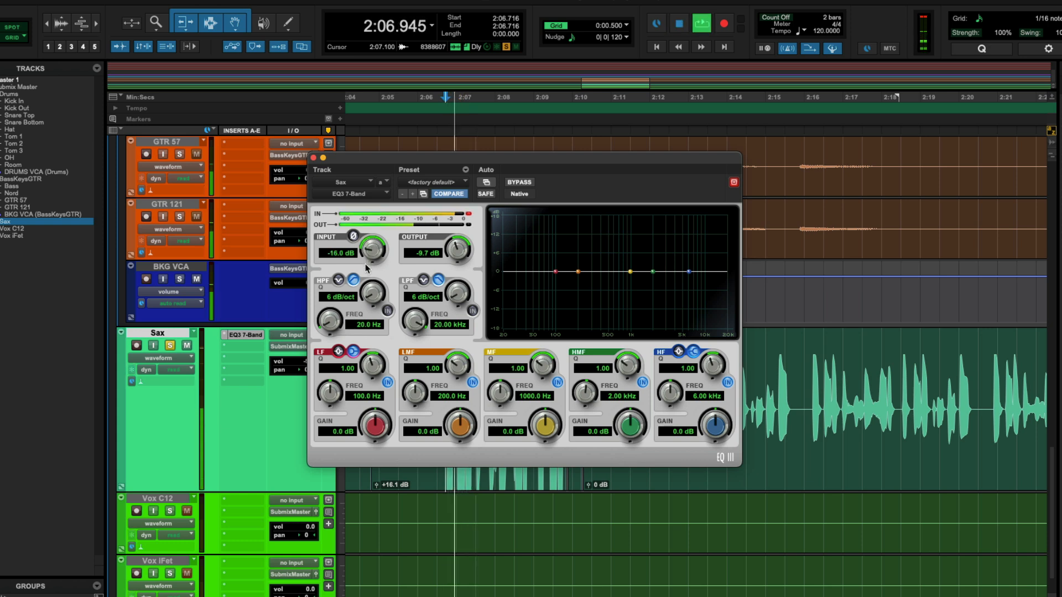
key(space)
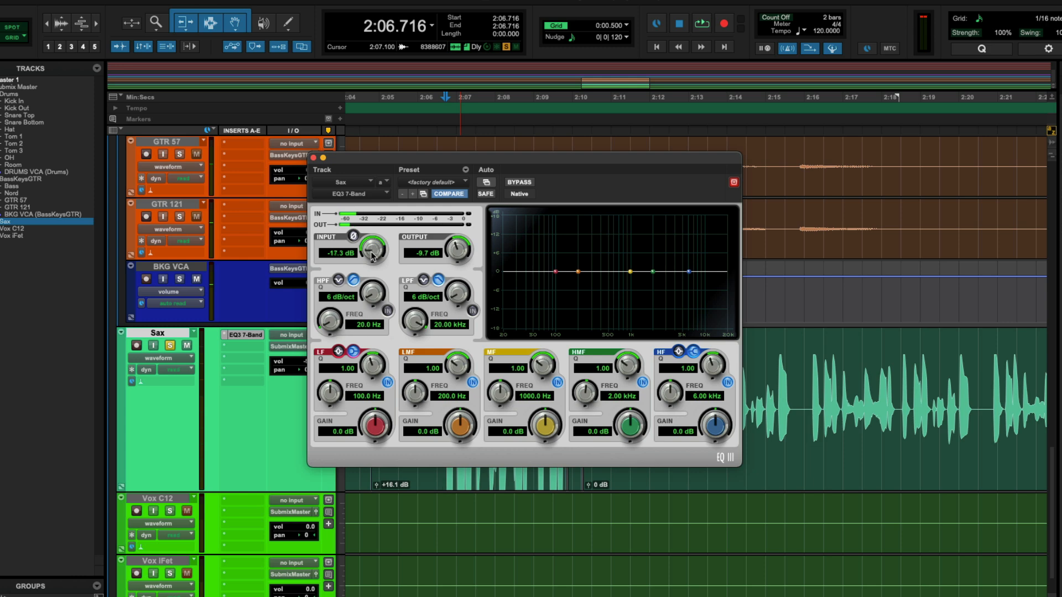
key(space)
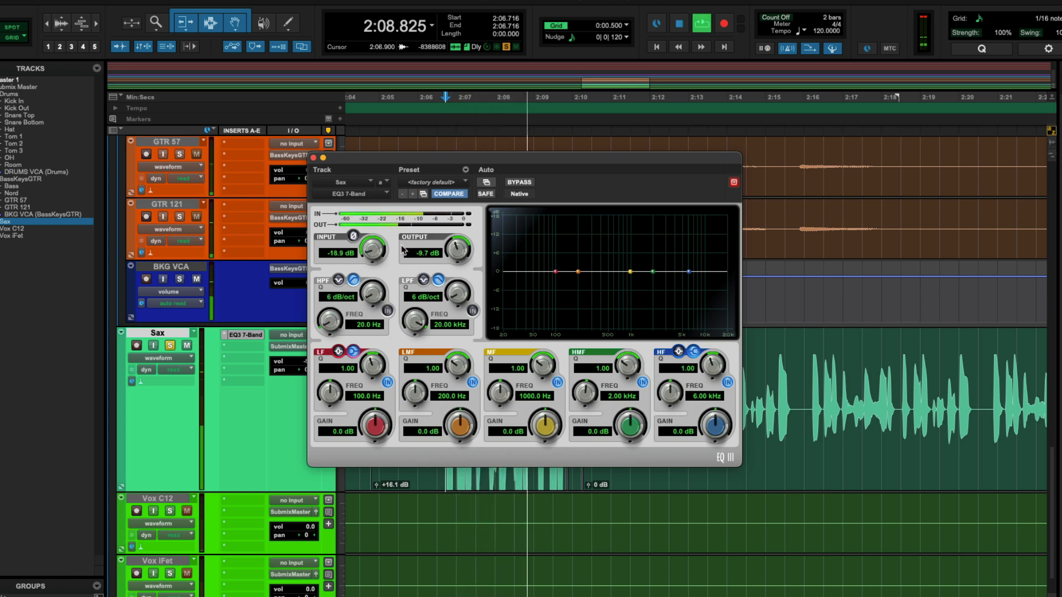
- Stop playback and replace the EQ3 7-Band insert on the Sax track with the Dyn3 Compressor/Limiter (mono)
key(space)
click(354, 193)
mouse_move(415, 209)
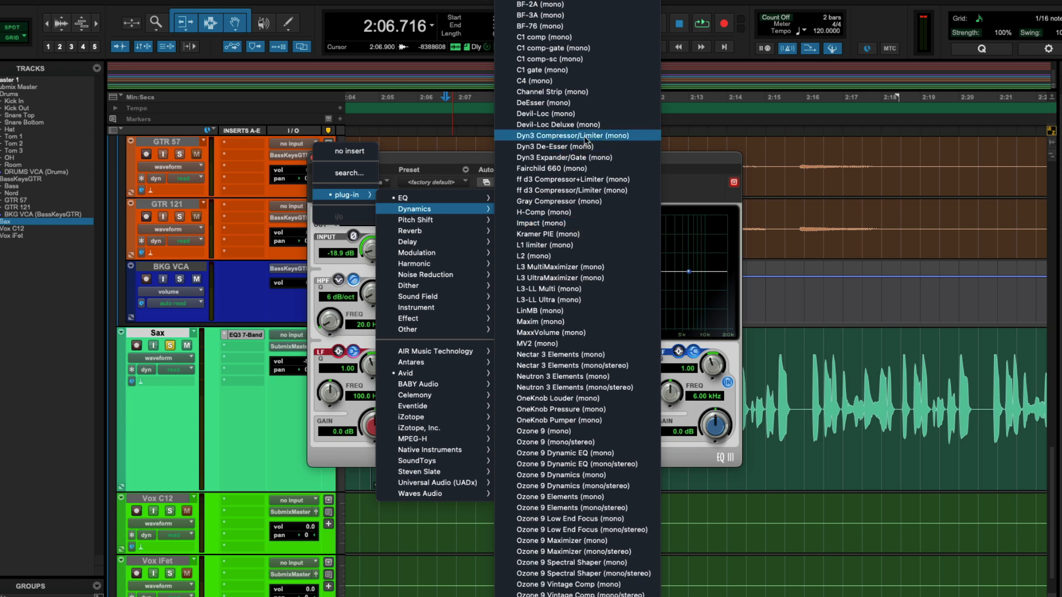
key(Escape)
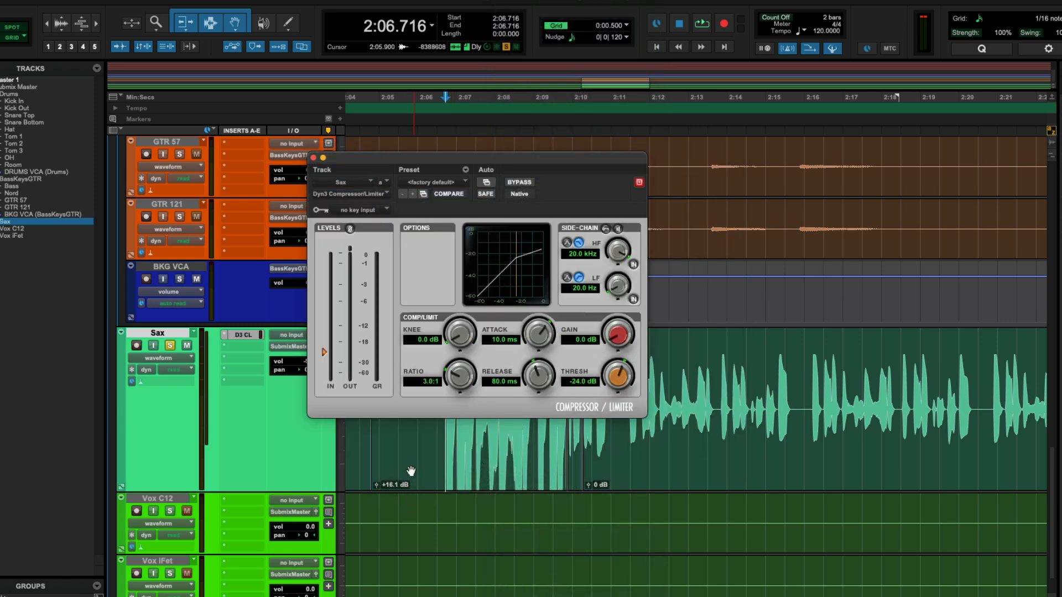
- Lower the first Sax clip's gain to +4.4 dB and play it back to check the compressor's input, output and gain reduction meters
drag(377, 485, 378, 501)
key(space)
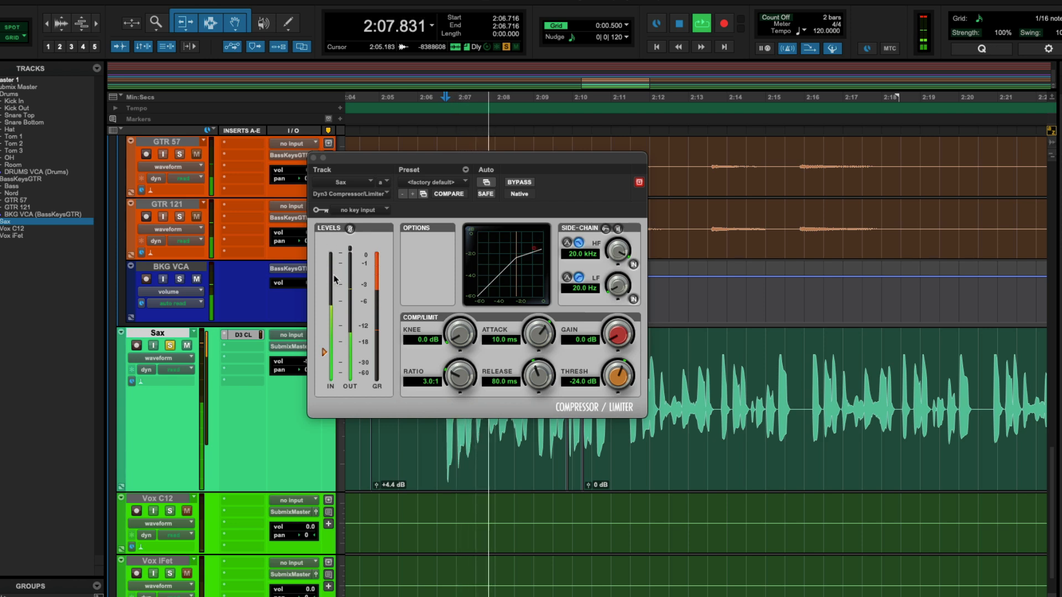
key(space)
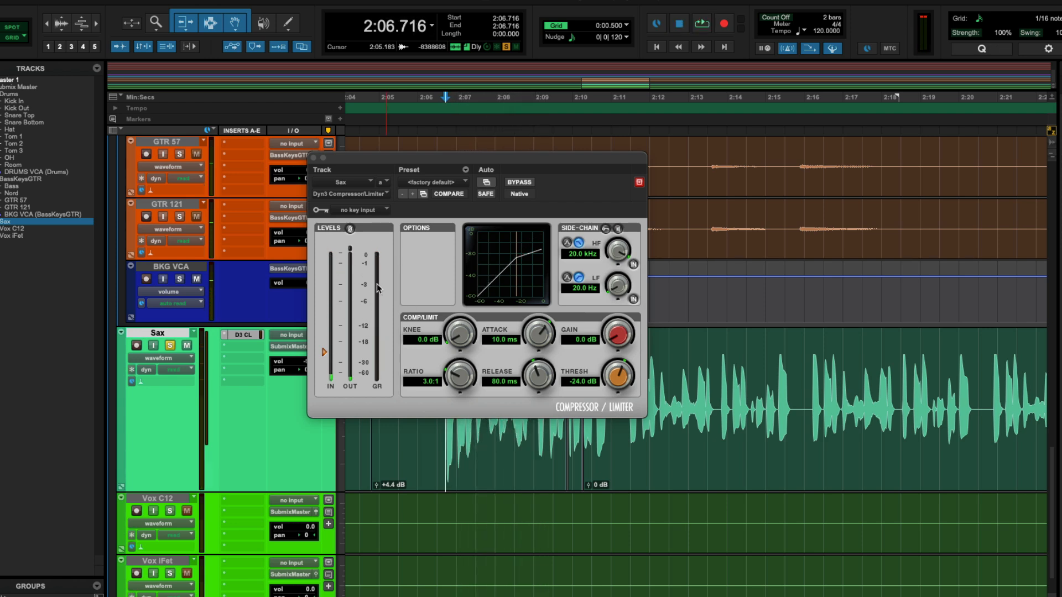
- Remove the compressor from the Sax track and show the Mix window to review the channel strips from Master 1 to Vox iFet
click(314, 160)
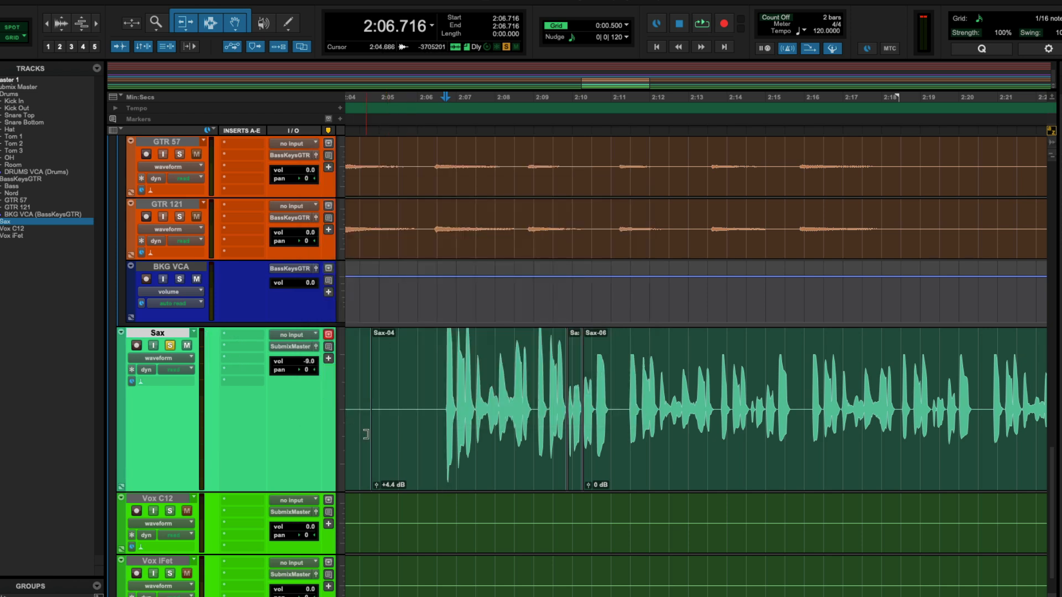
key(super+equal)
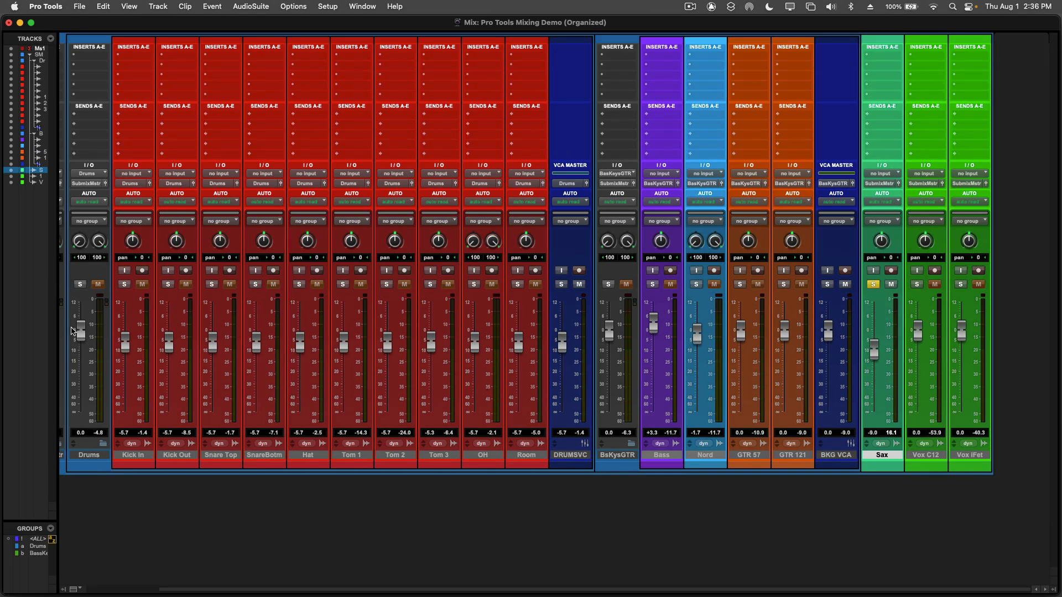
scroll(111, 348, left, 3)
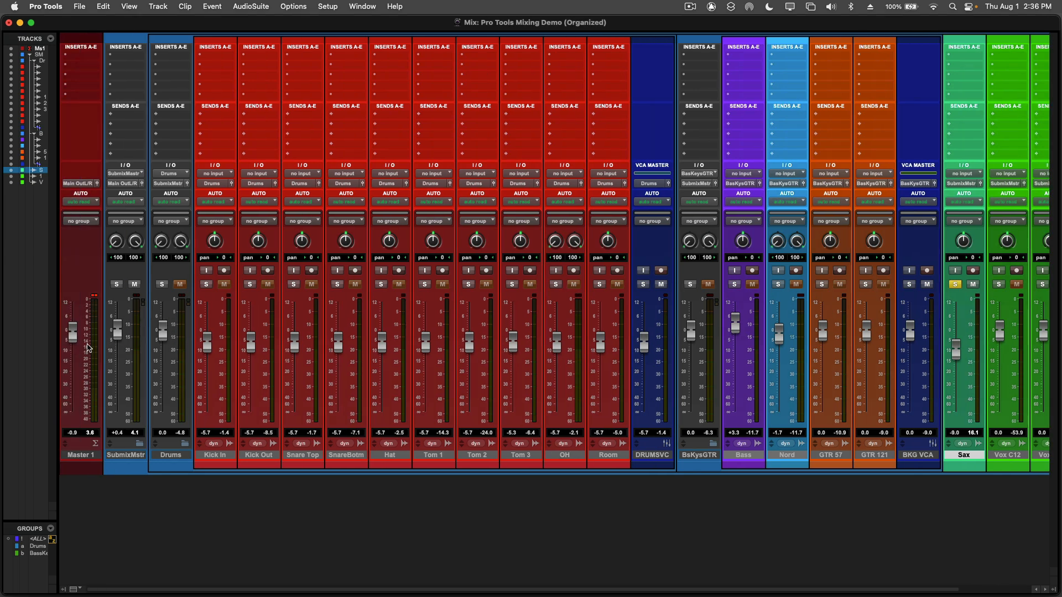
scroll(535, 280, right, 3)
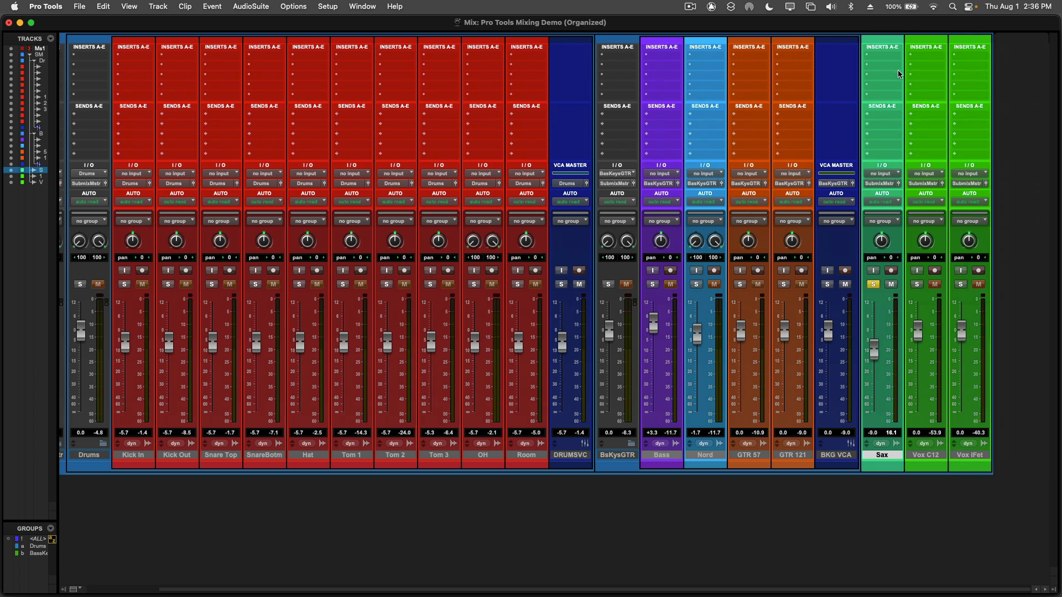